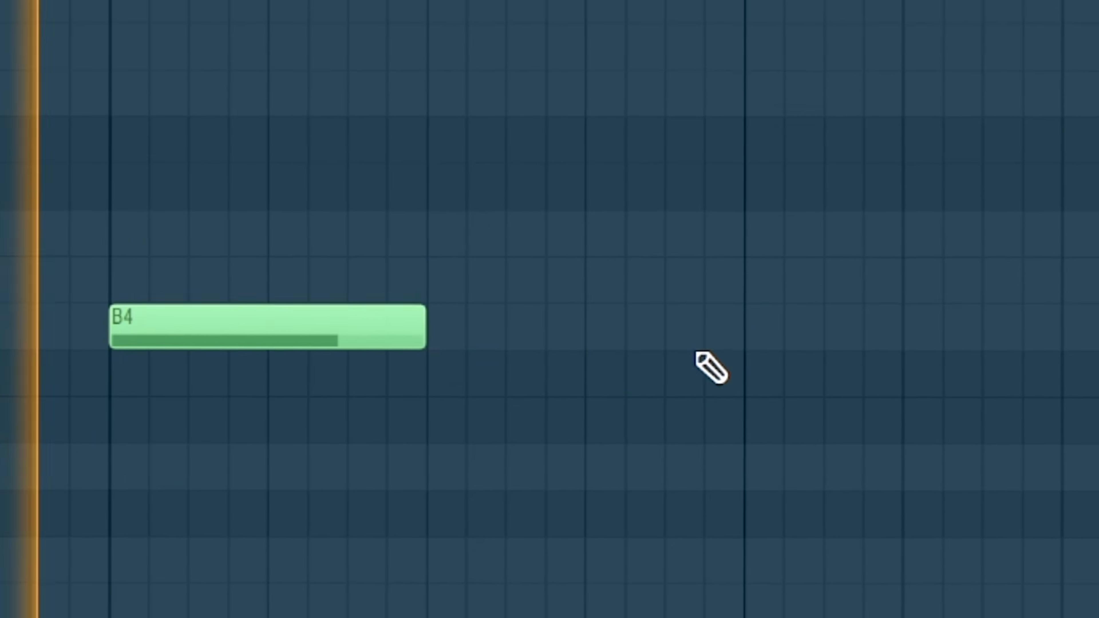
Add another B4 note at the start of the next bar in the Opus #2 piano roll
left_click(745, 328)
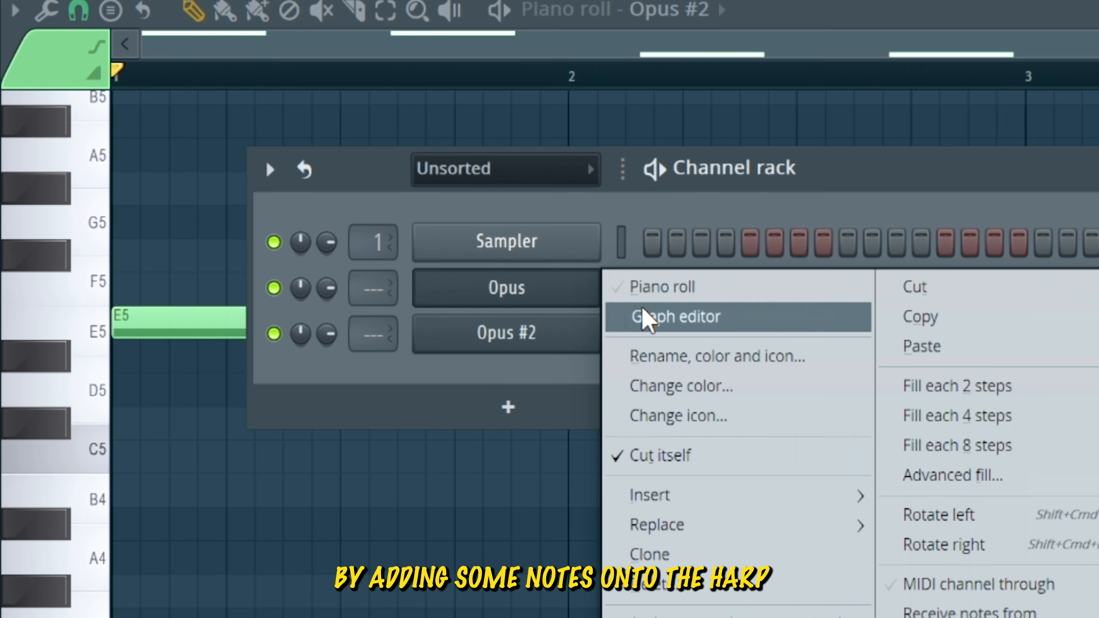
In the Opus channel's piano roll, place an F#5 note at bar 1 followed by two D#5 notes
left_click(644, 288)
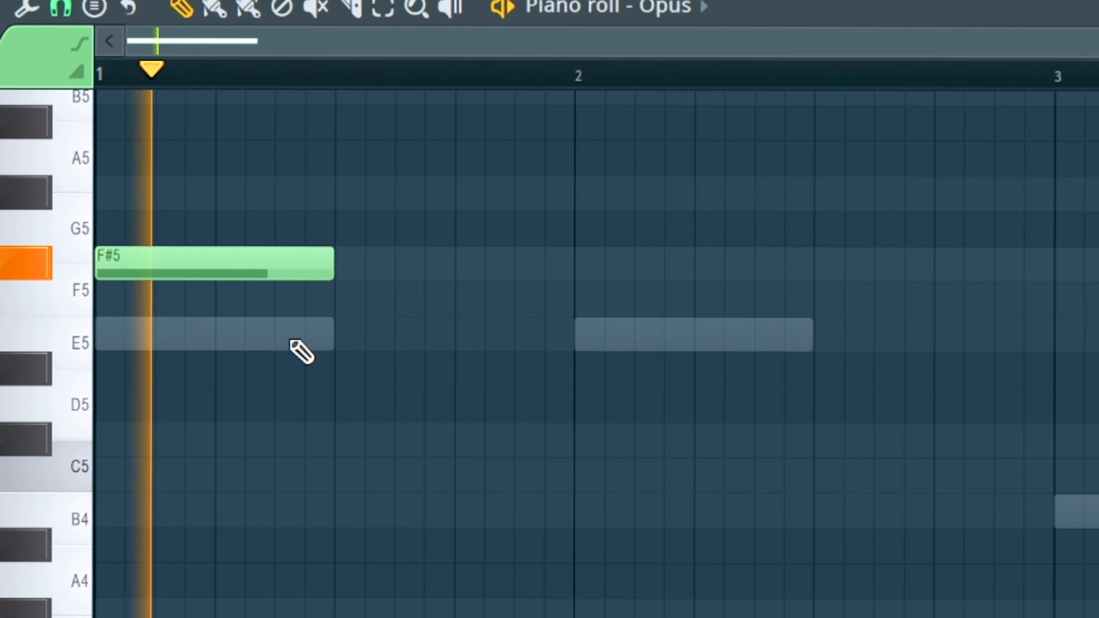
left_click(284, 320)
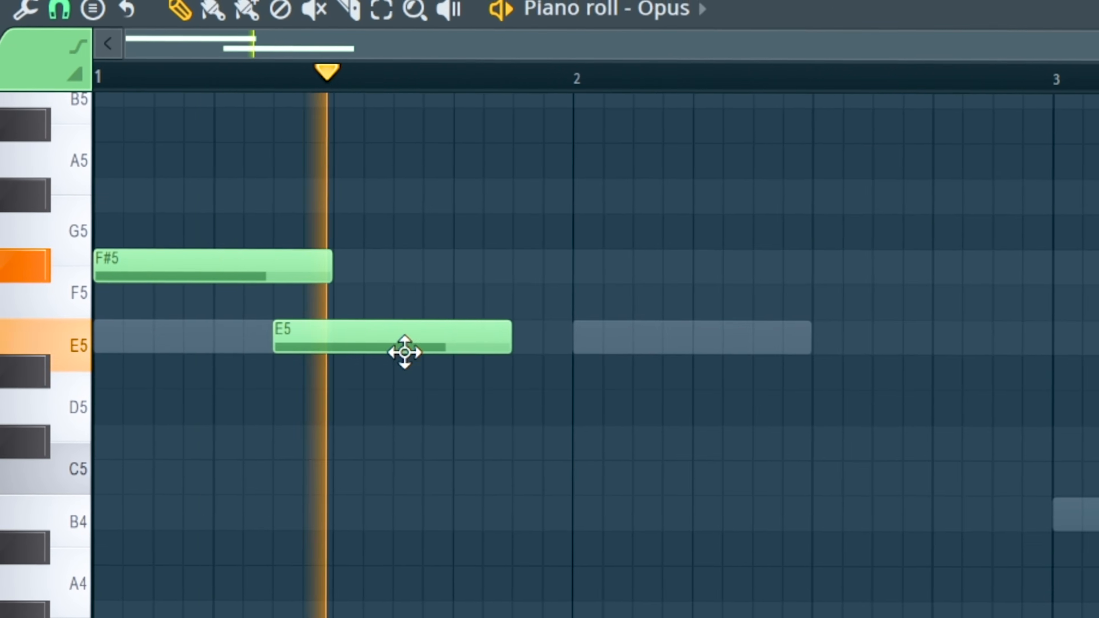
left_click_drag(405, 352, 402, 381)
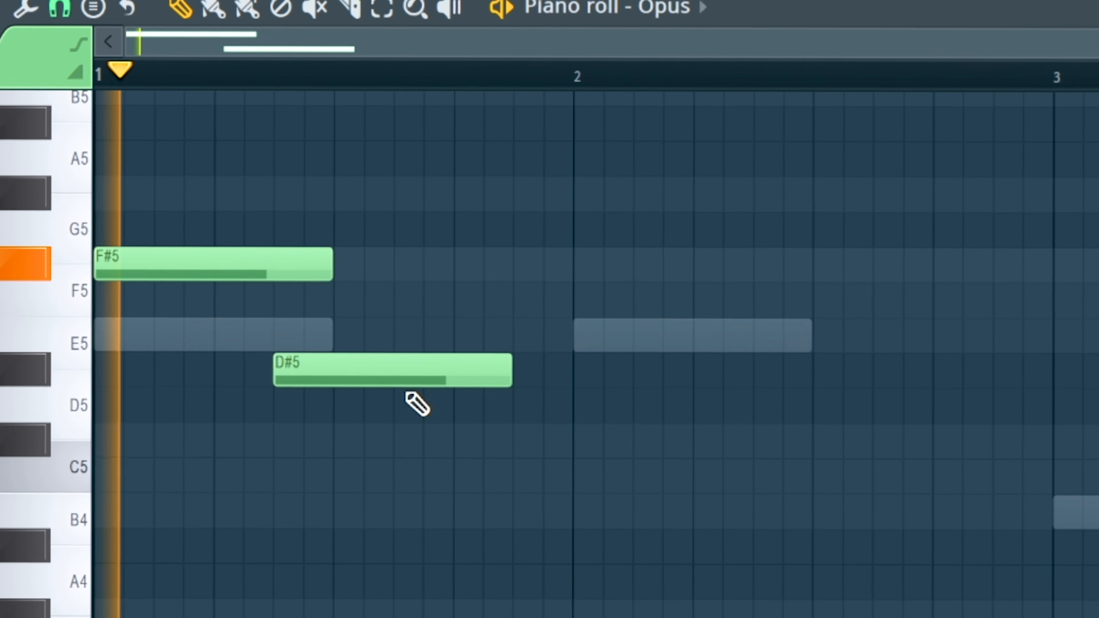
left_click(484, 321)
left_click_drag(484, 321, 446, 381)
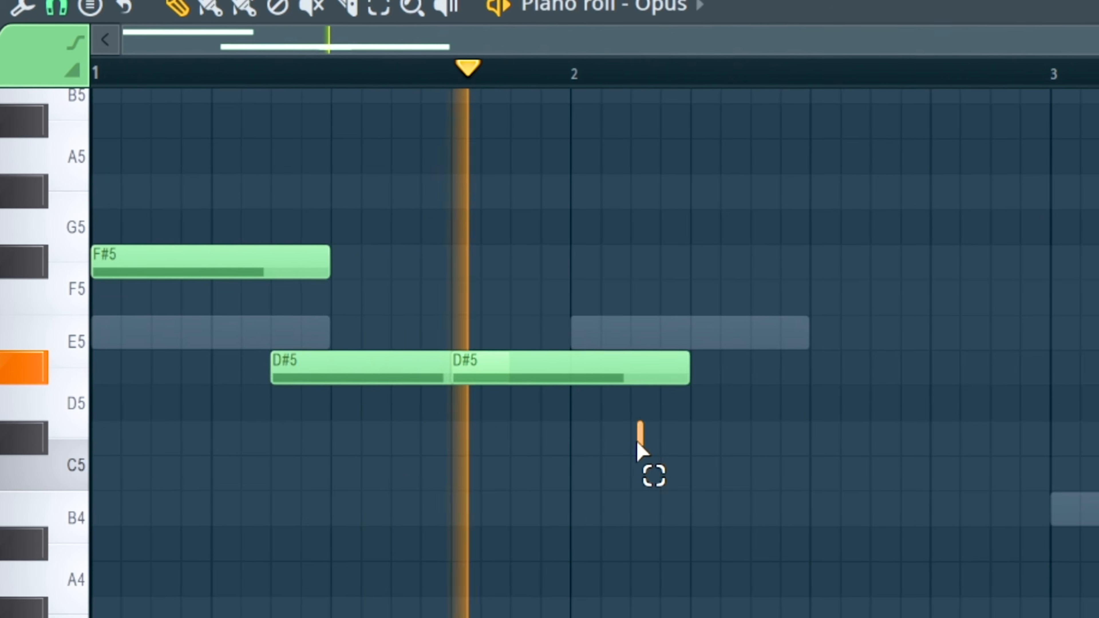
Trim the overlaps between the three opening melody notes and shorten the last D#5 to end at bar 2
left_click_drag(643, 454, 213, 147)
key("ctrl+l")
left_click(482, 192)
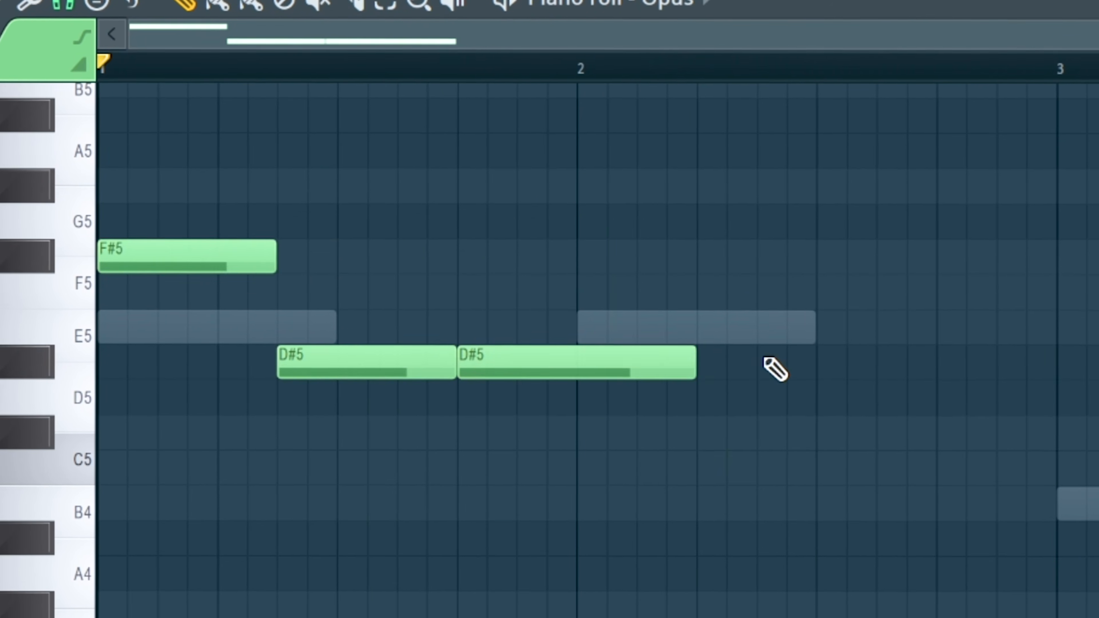
left_click_drag(693, 369, 578, 368)
Build a roll of eight short D#5 notes with rising velocities across the second half of bar 2
left_click(839, 364)
key("ctrl+b")
key("ctrl+b")
key("ctrl+b")
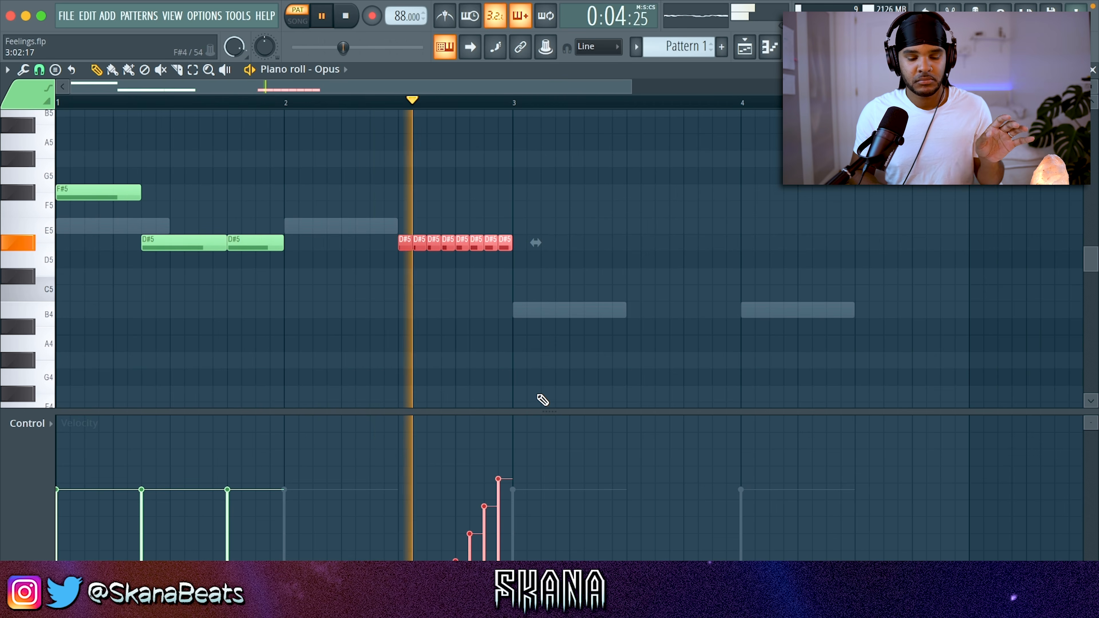
key("space")
Continue the melody with D#5, C#5, B4 and C#5 notes in bar 3 and a D#5 at bar 4
left_click(505, 317)
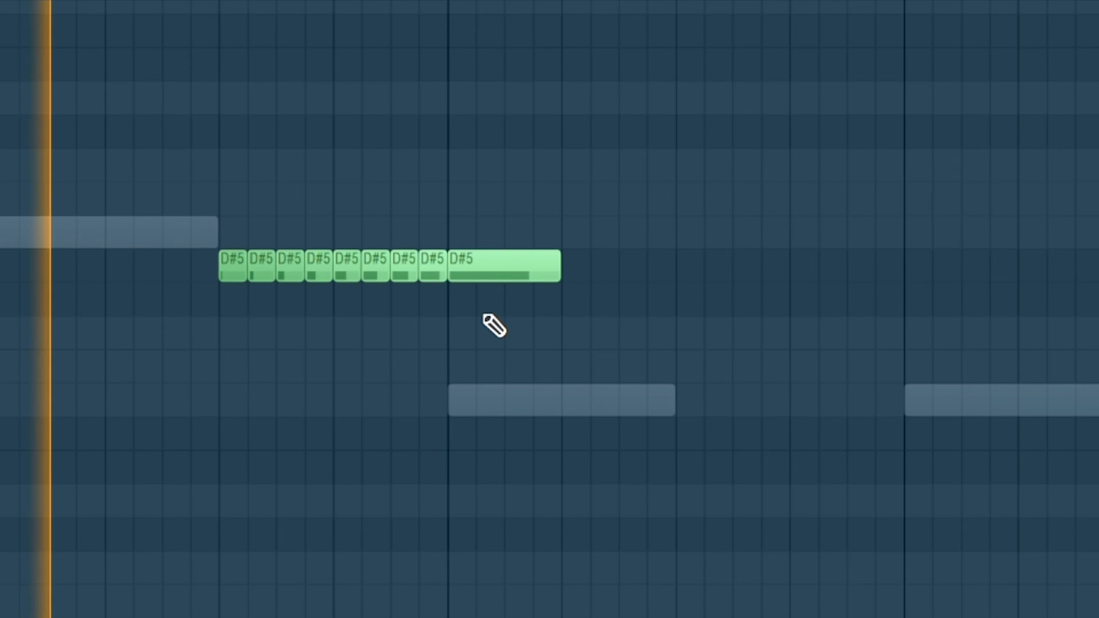
left_click(484, 331)
left_click(730, 404)
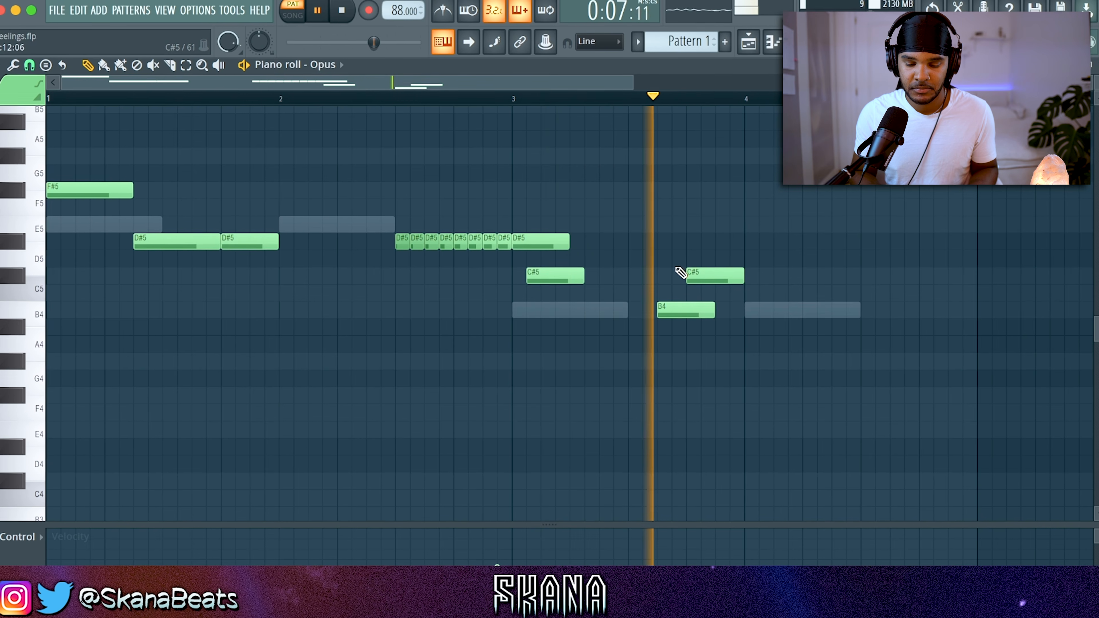
key("space")
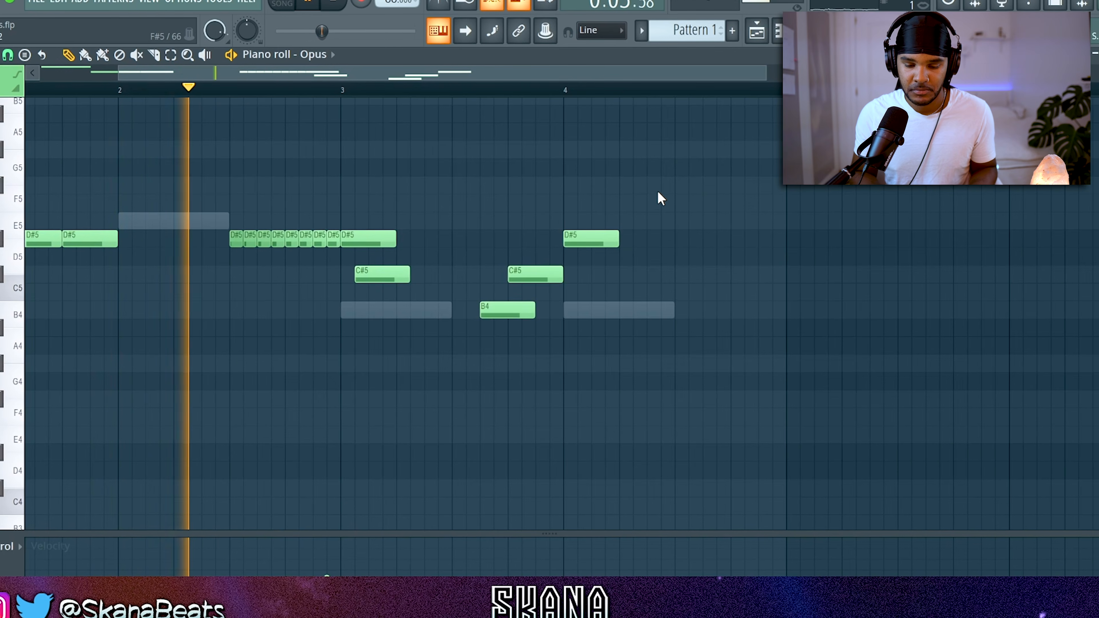
Begin a descending run of one-step notes in the middle of bar 4 with G#5, F#5 and E5
left_click(679, 188)
right_click(681, 187)
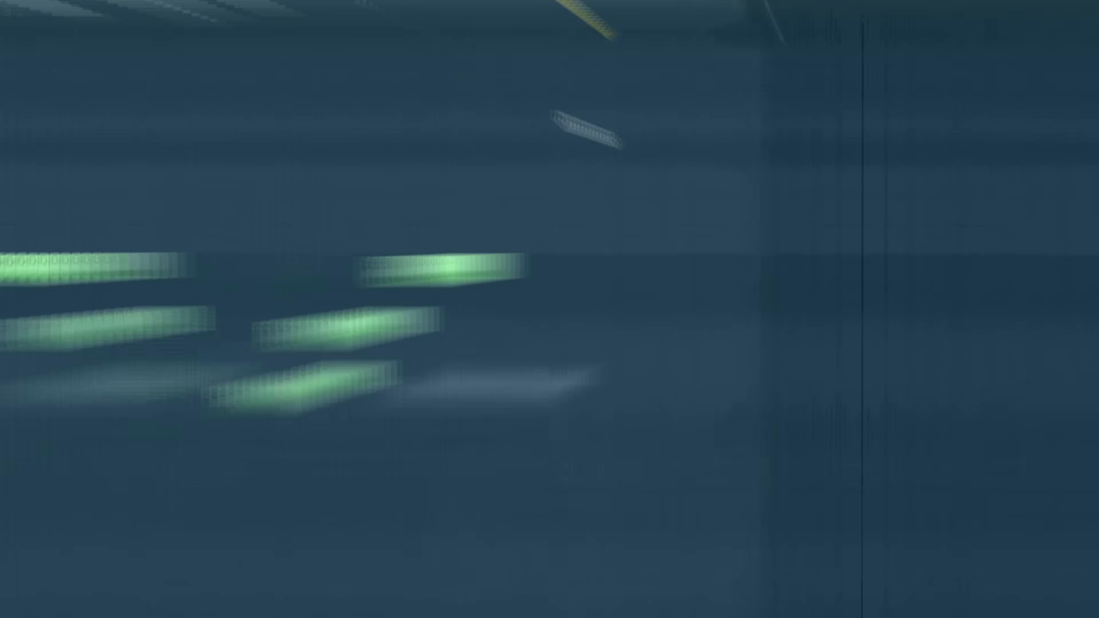
left_click(684, 144)
left_click_drag(709, 182, 680, 160)
left_click_drag(424, 98, 429, 172)
mouse_move(510, 203)
left_mouse_down()
mouse_move(498, 194)
mouse_move(472, 296)
mouse_move(510, 202)
mouse_move(490, 255)
left_mouse_up()
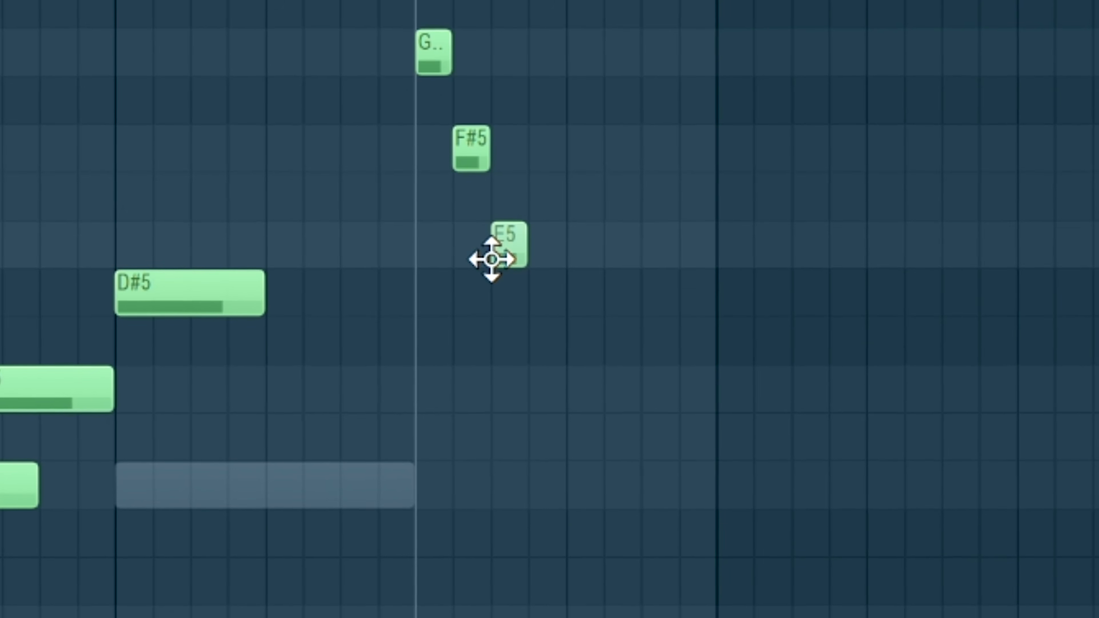
Extend the descending run to the end of bar 4 with D#5, C#5, B4, A#4 and G#4
key("space")
key("space")
left_click(551, 285)
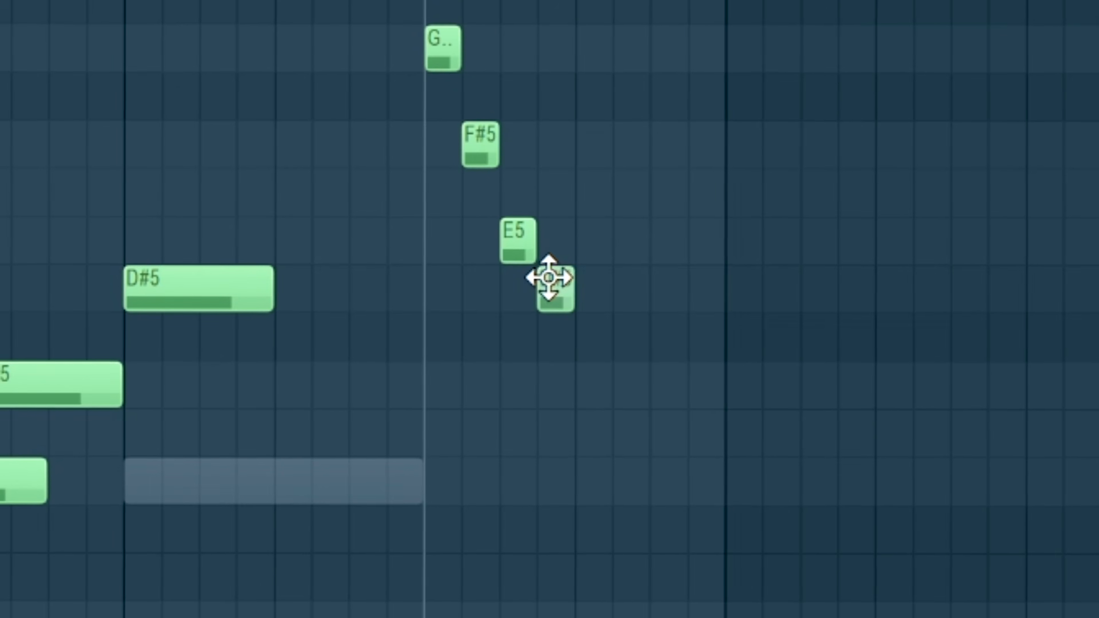
left_click(575, 396)
left_click(618, 449)
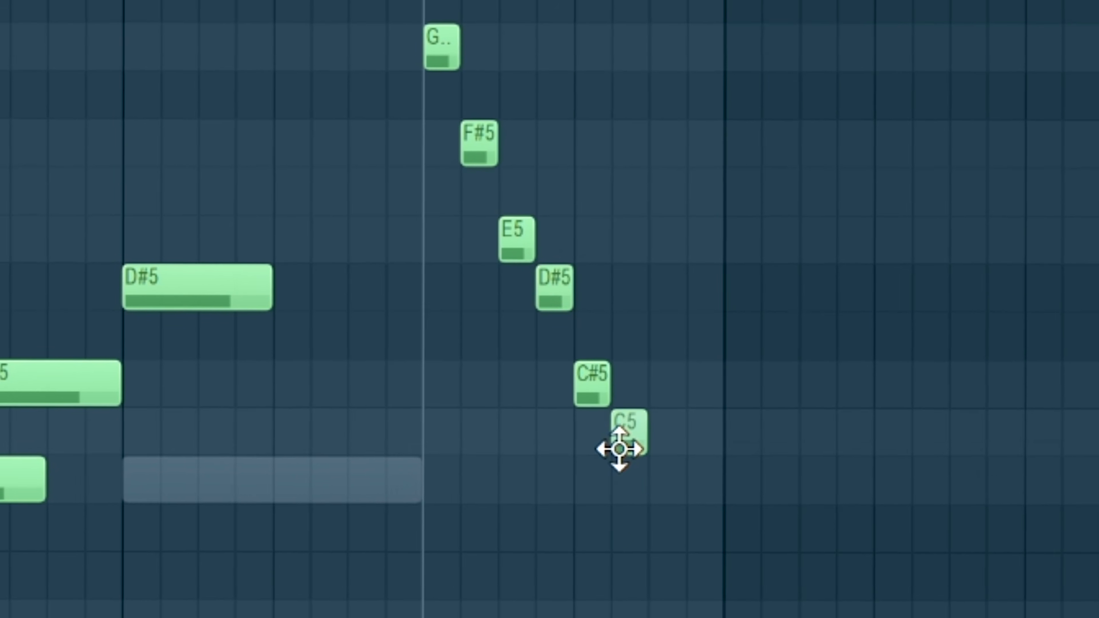
left_click_drag(617, 449, 621, 482)
left_click(644, 536)
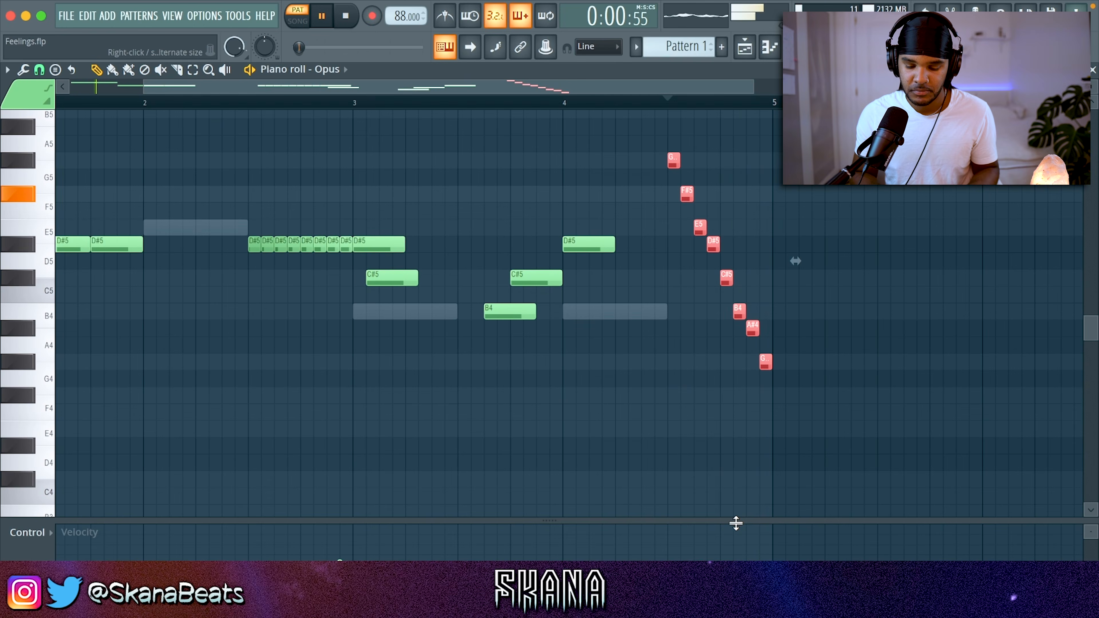
Ramp the velocities of the descending run upward from its first note to its last, and collapse the velocity lane
left_click_drag(735, 523, 740, 326)
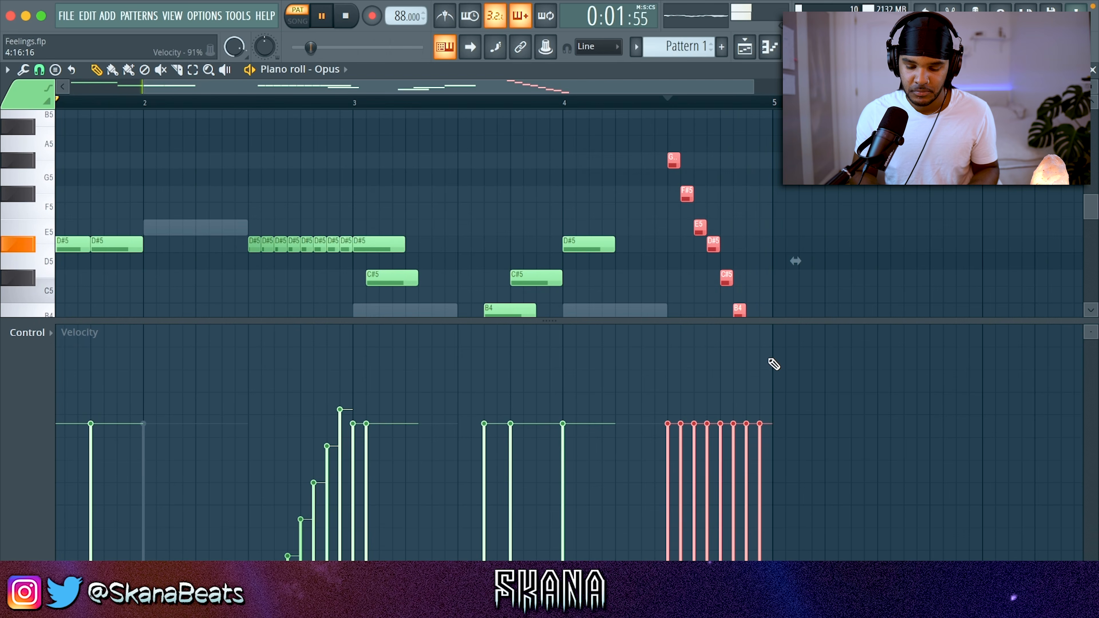
mouse_move(768, 429)
left_mouse_down()
mouse_move(669, 614)
mouse_move(685, 498)
left_mouse_up()
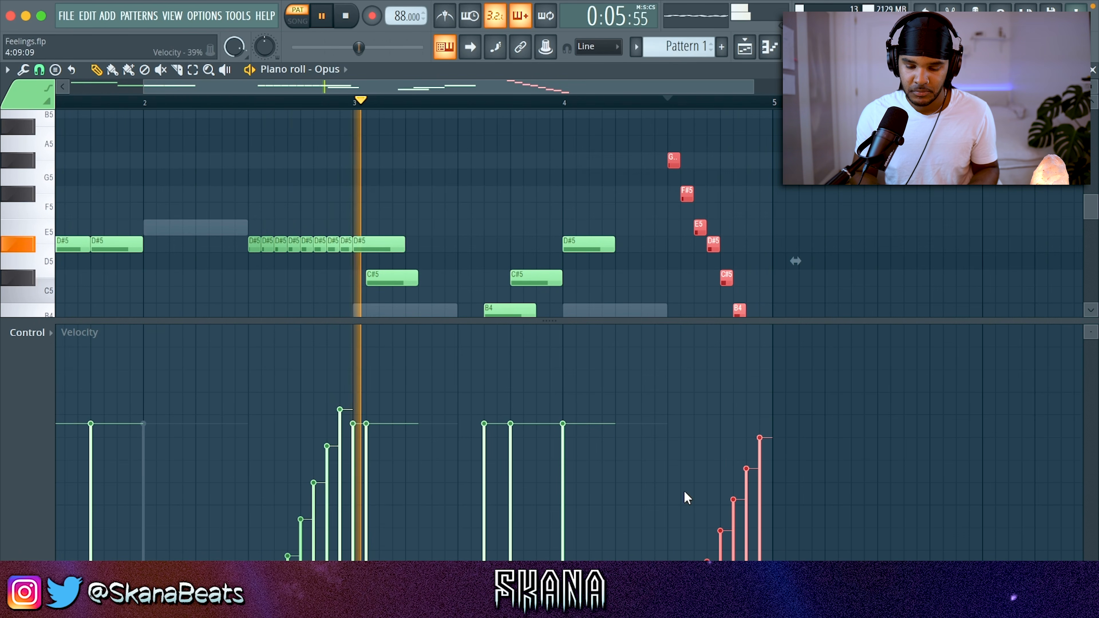
left_click_drag(663, 317, 674, 558)
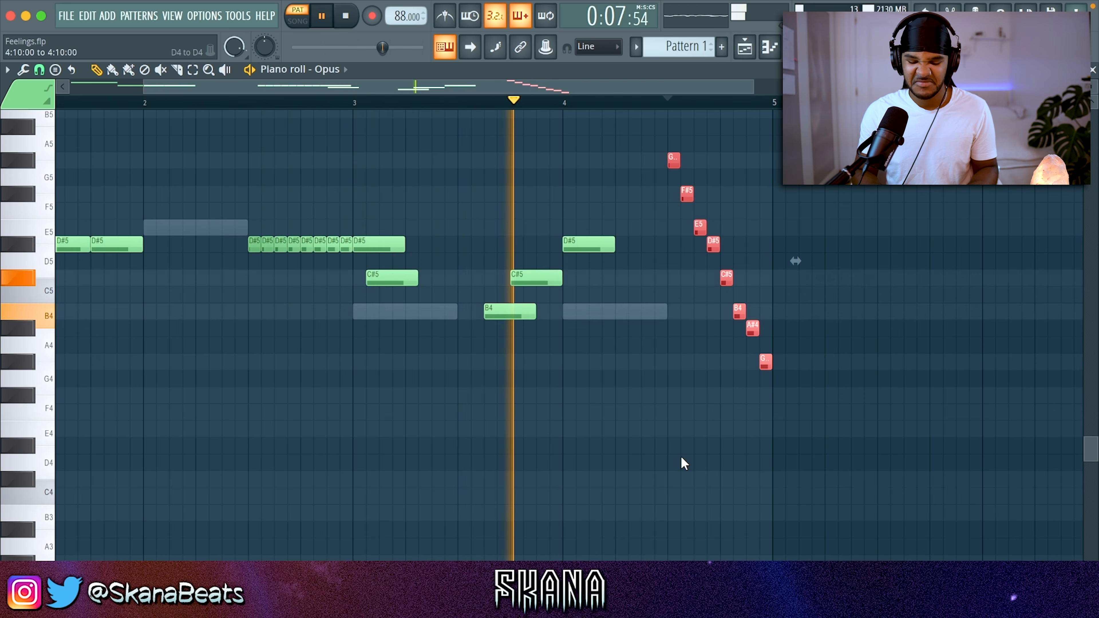
scroll(682, 461, "up", 3)
left_click(719, 466)
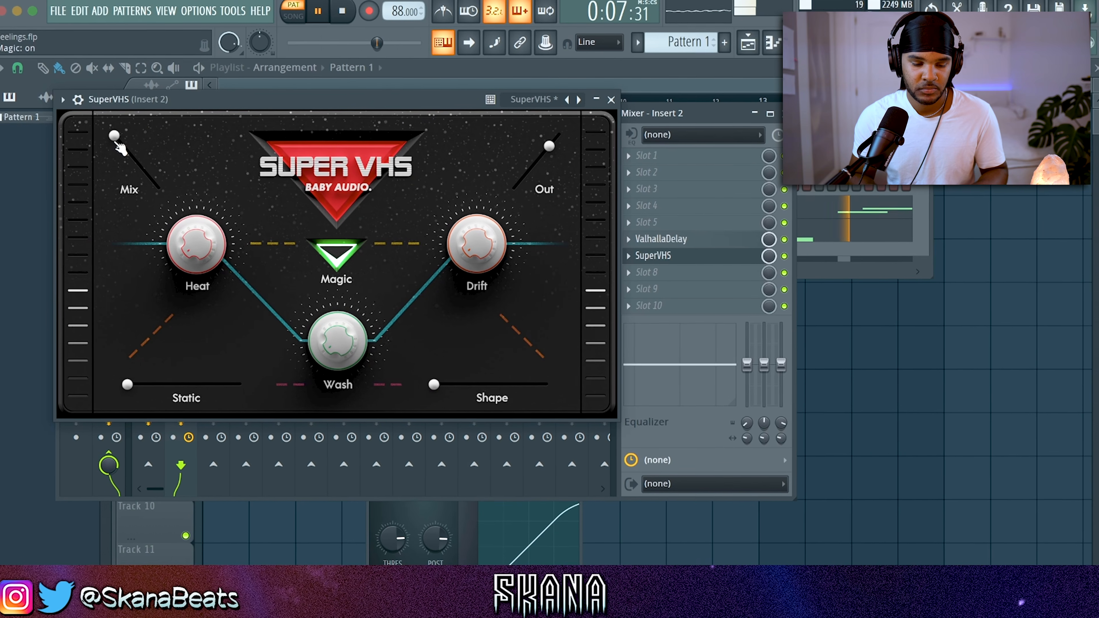
Lower the SuperVHS mix on Insert 2 and close the plugin
left_click_drag(116, 137, 145, 171)
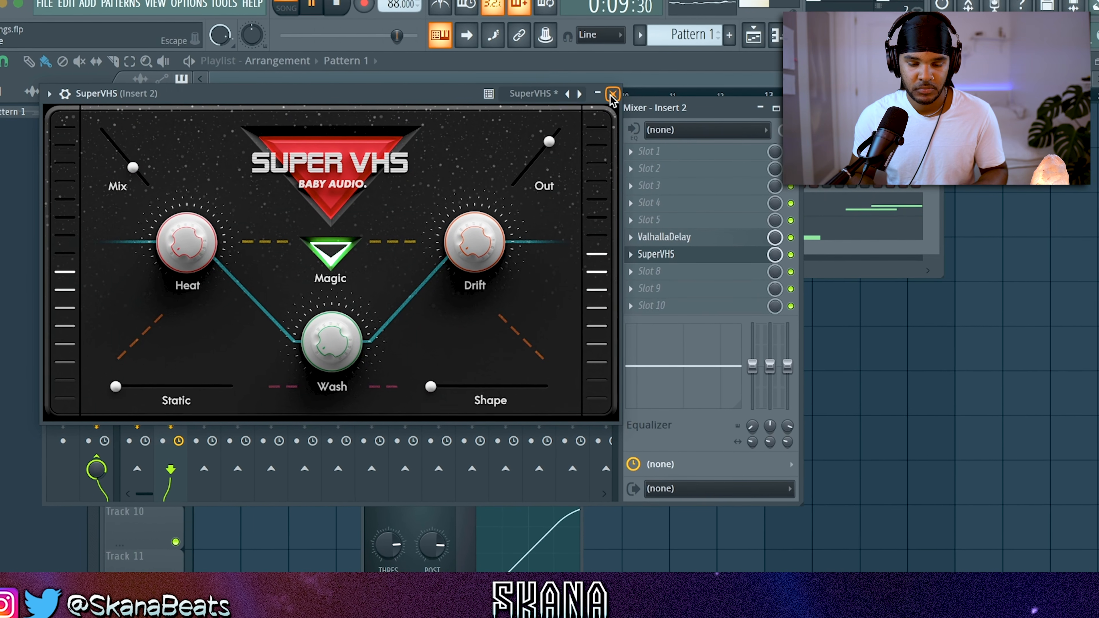
left_click(611, 95)
Add the Seventh Heaven reverb to Insert 1 with the Fat Plate preset and close the plugin
left_click(140, 158)
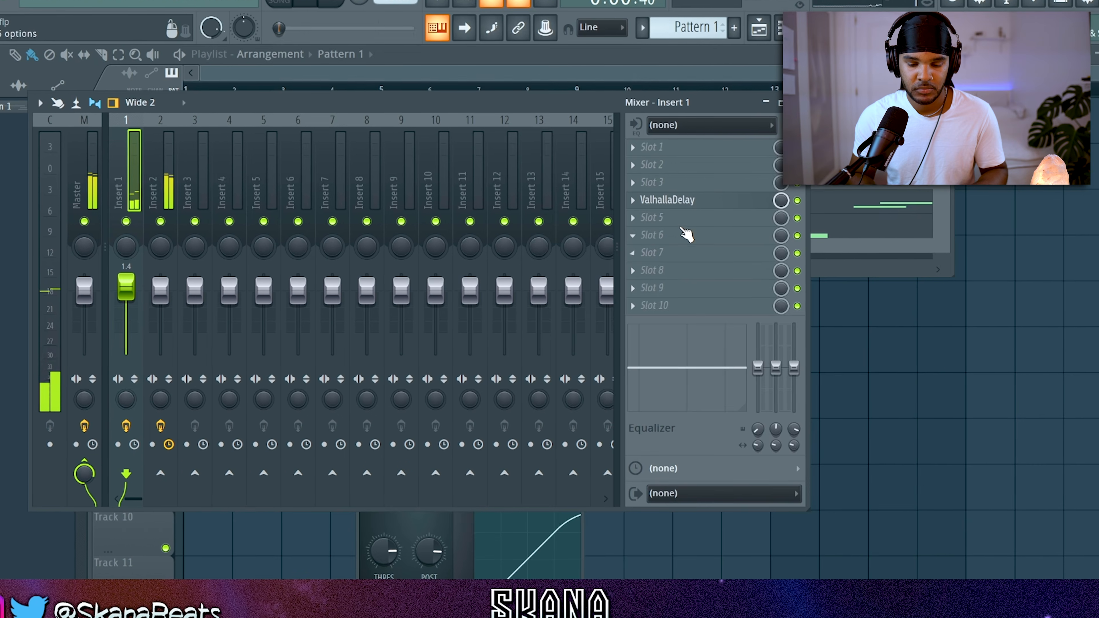
left_click(686, 234)
left_click(303, 104)
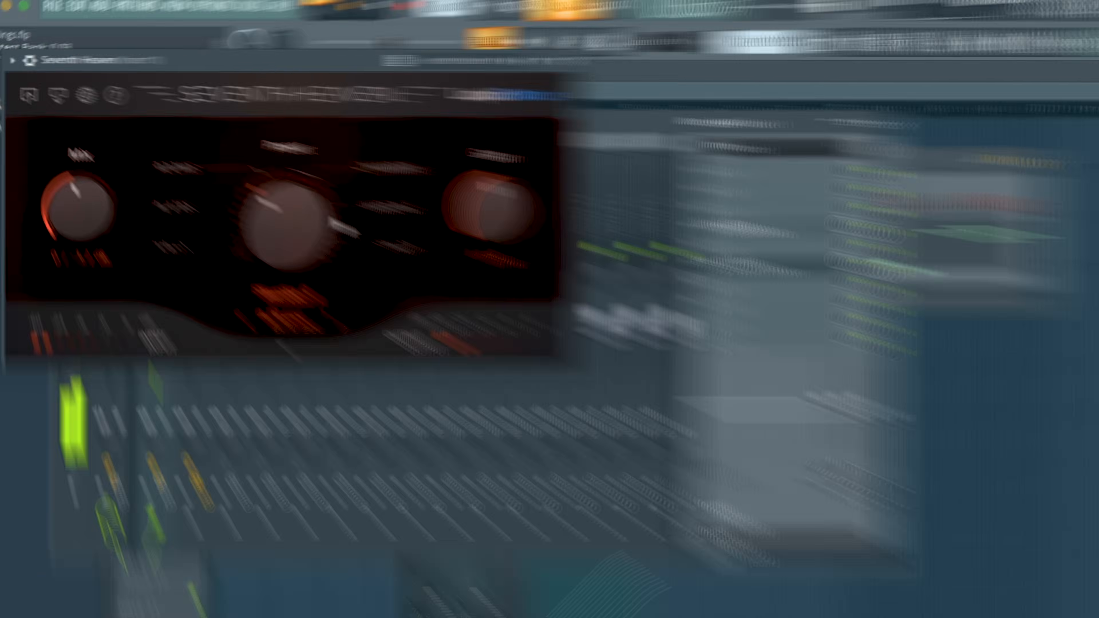
scroll(562, 377, "down", 4)
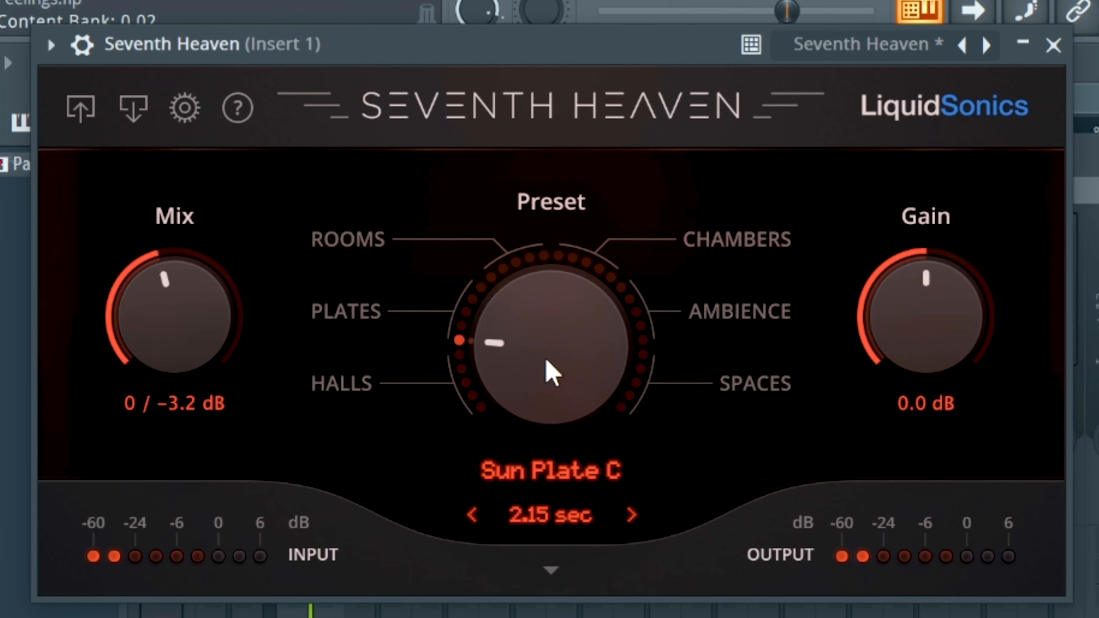
scroll(550, 329, "up", 3)
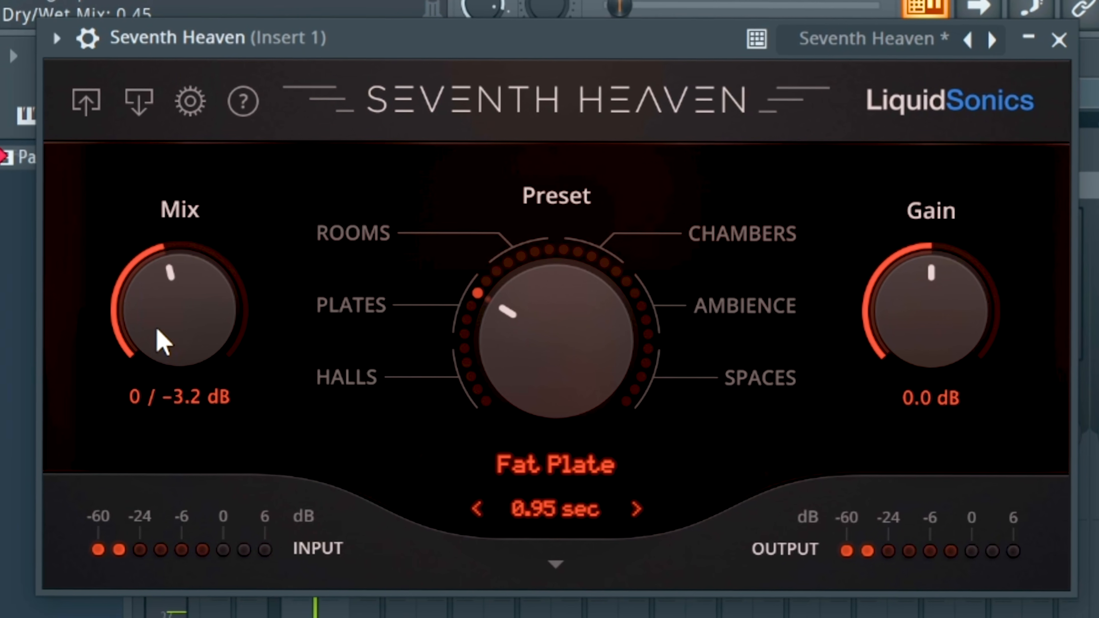
left_click(1059, 40)
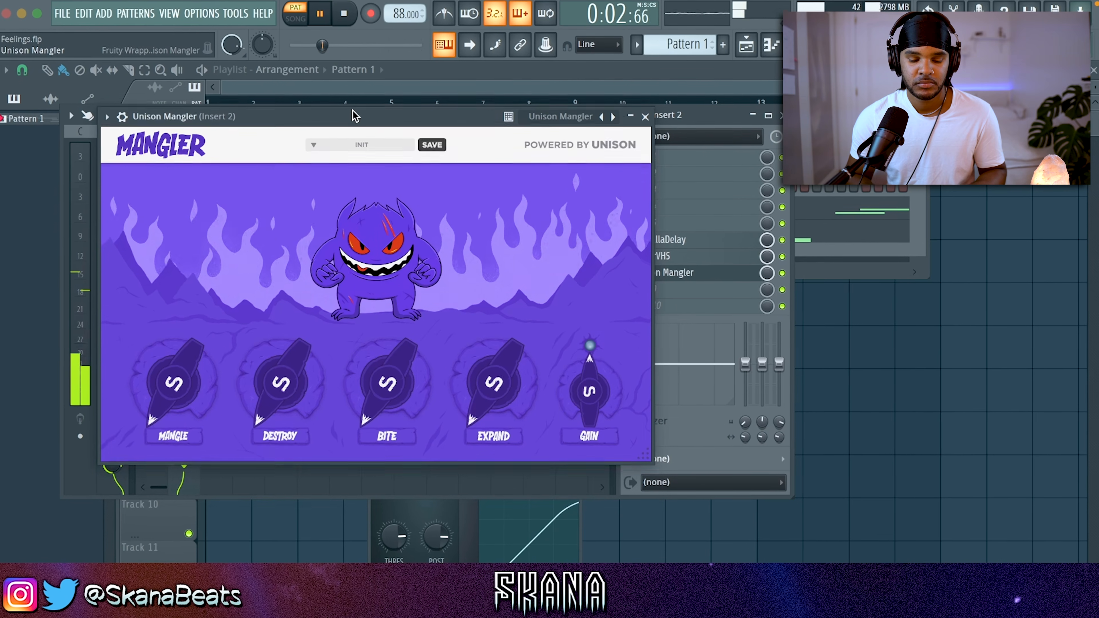
Raise the Expand amount in the Unison Mangler effect on Insert 2
left_click_drag(486, 390, 478, 338)
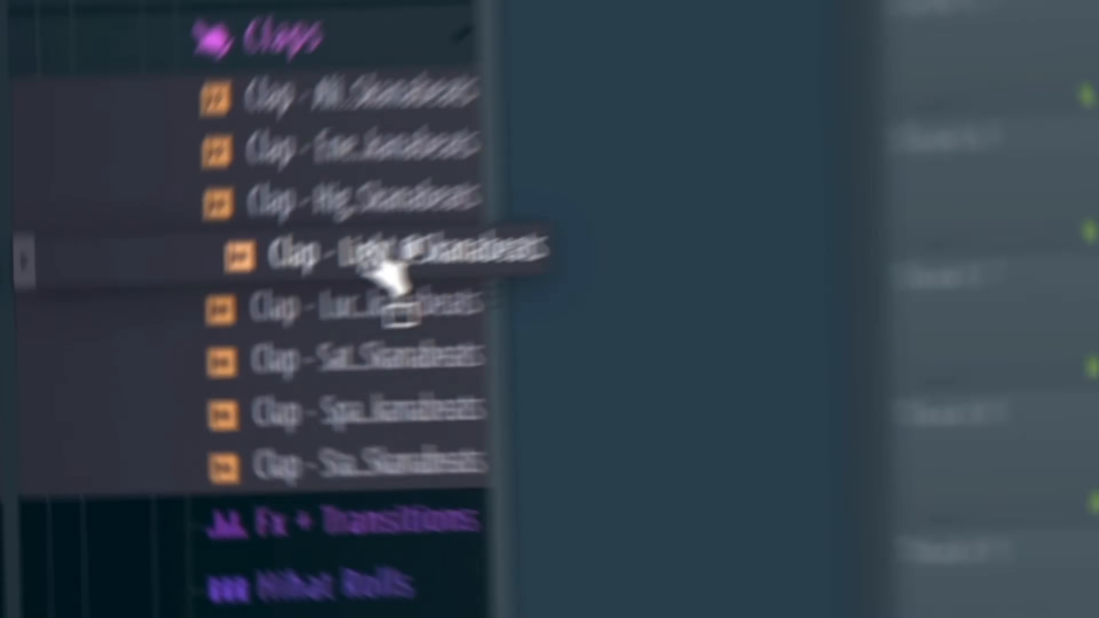
Load the Clap - High sample as a new channel and program its hits across the first two bars
left_click_drag(381, 245, 377, 219)
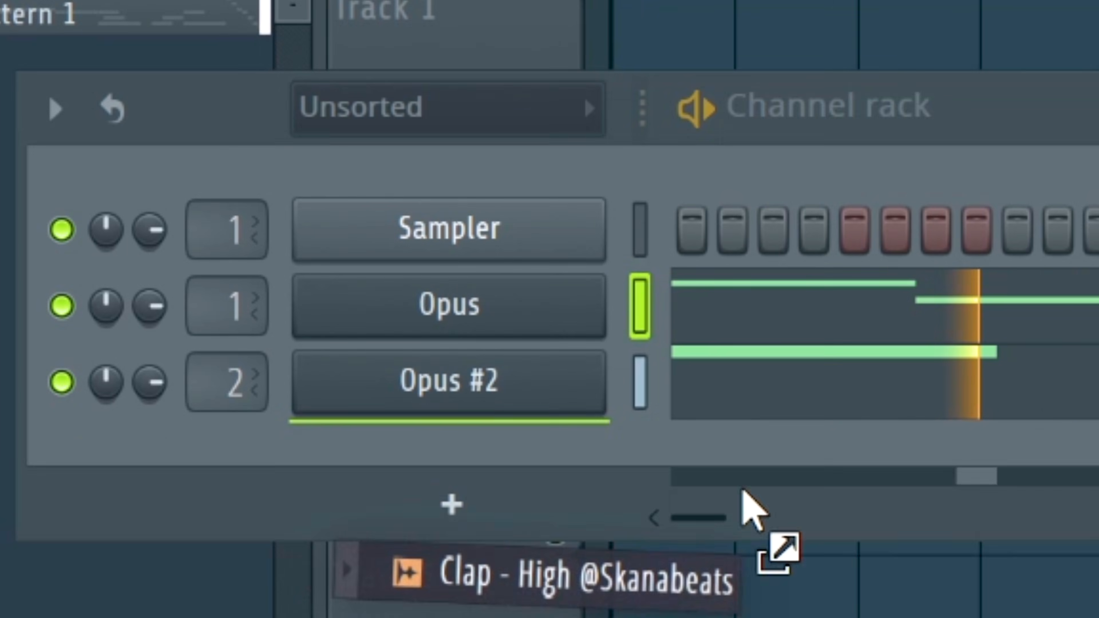
left_click_drag(743, 503, 735, 497)
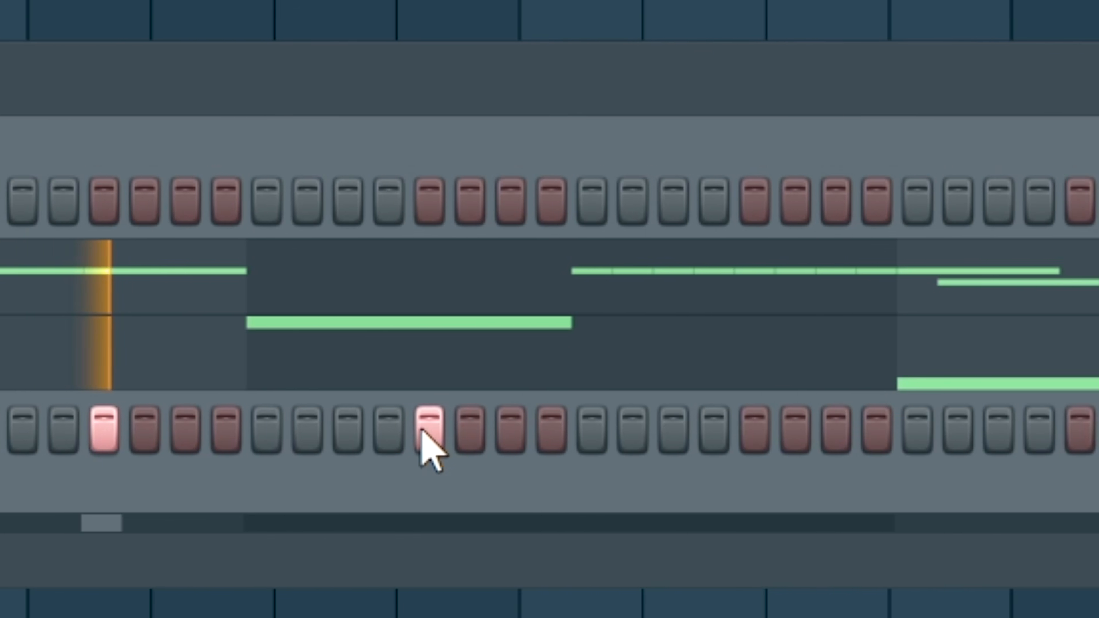
left_click(226, 430)
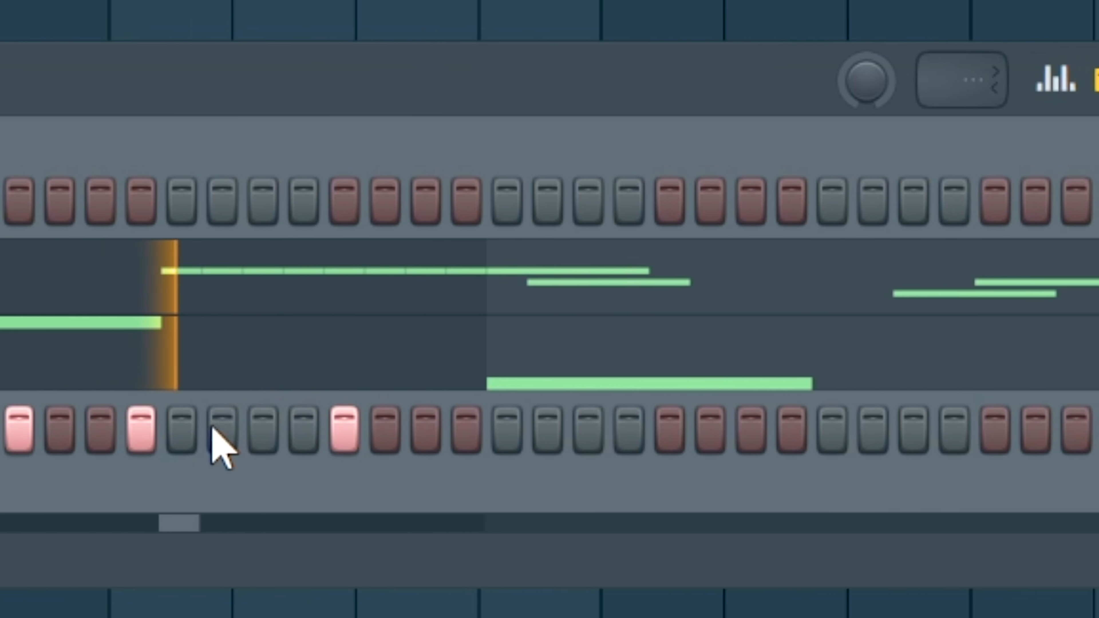
left_click(222, 428)
Duplicate the two-bar clap pattern over bars 3 and 4 in the clap's piano roll and save the project
right_click(4, 402)
left_click(26, 425)
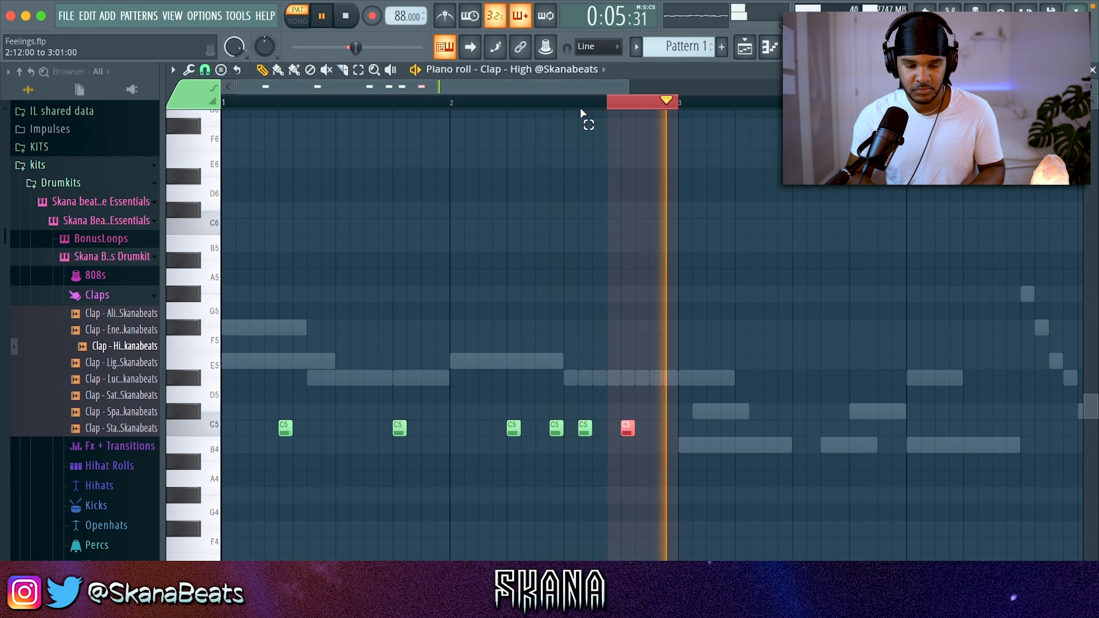
key("ctrl+b")
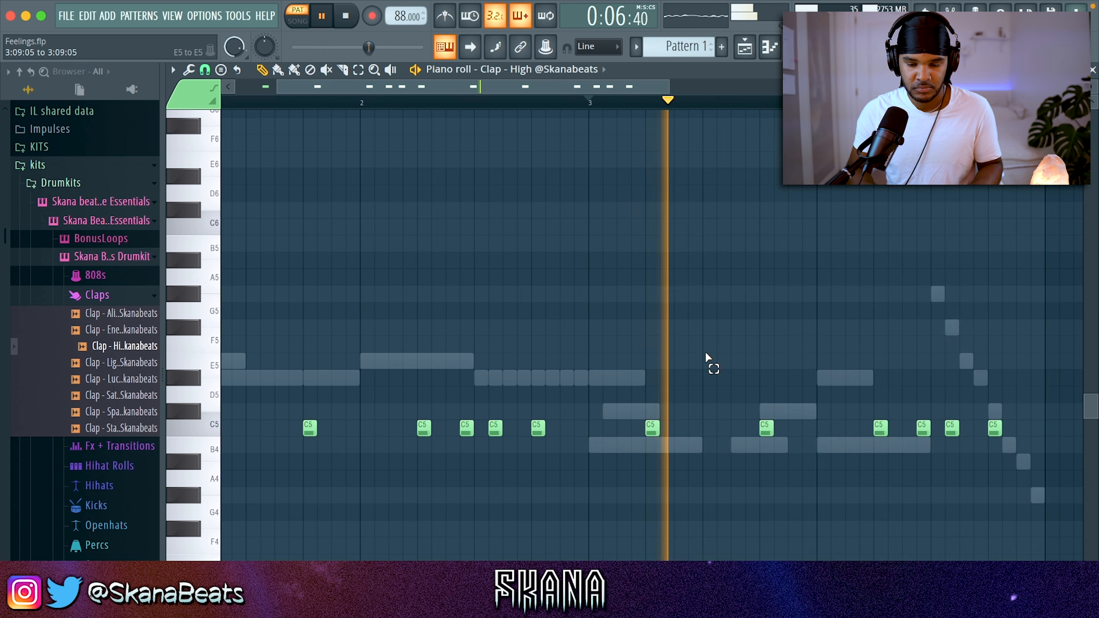
right_click(713, 351)
key("ctrl+s")
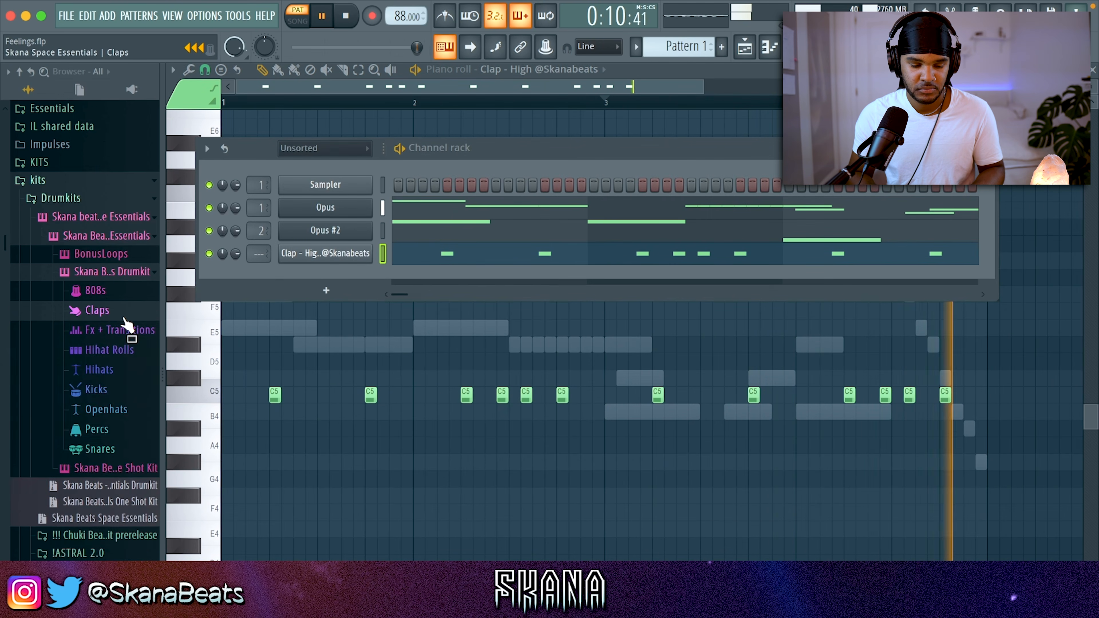
Load the Hihat - Love sample as a channel, fill it every 2 steps, and duplicate the hits in its piano roll
left_click_drag(111, 432, 316, 311)
right_click(367, 296)
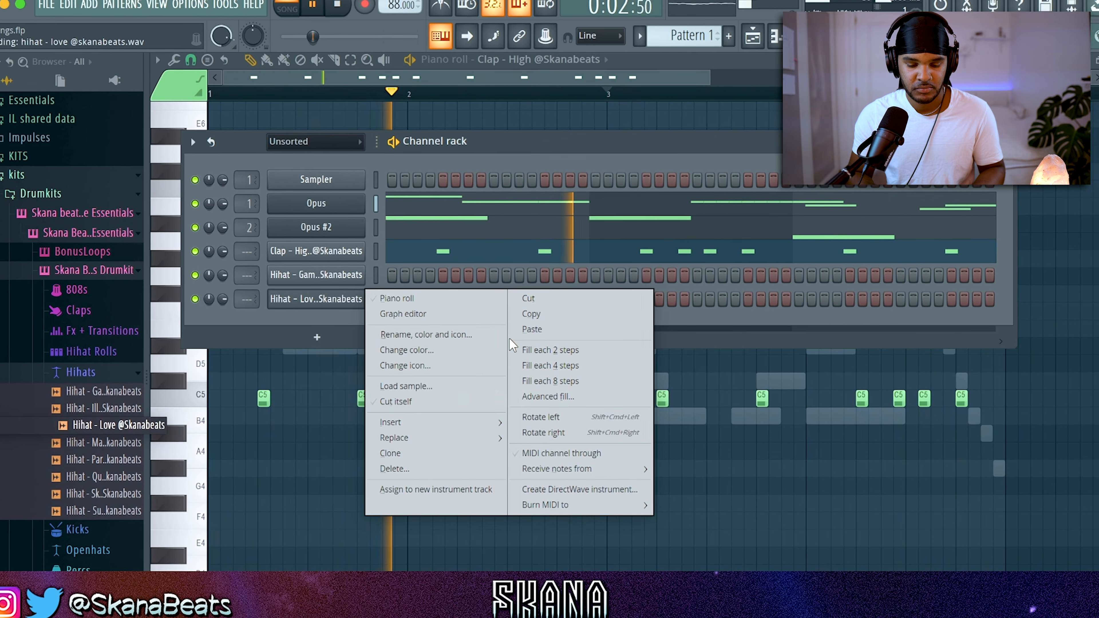
left_click(518, 349)
right_click(333, 304)
left_click(464, 299)
key("ctrl+b")
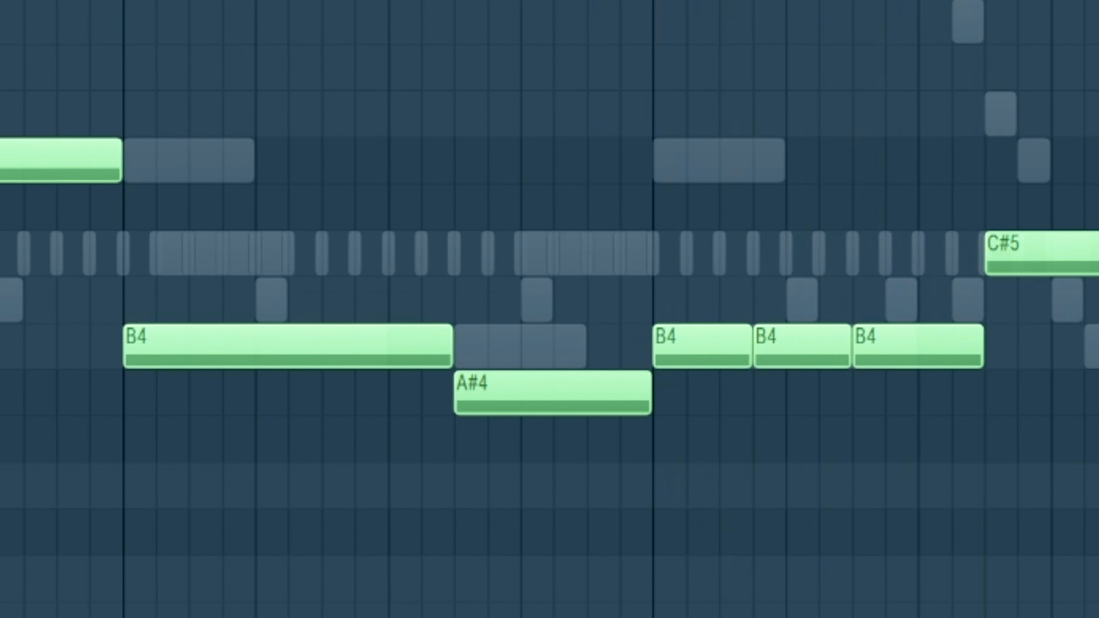
Finish the last bar of the 808 bassline with a short A#4 note followed by C#5 after the repeated B4 notes
left_click_drag(1068, 235, 903, 234)
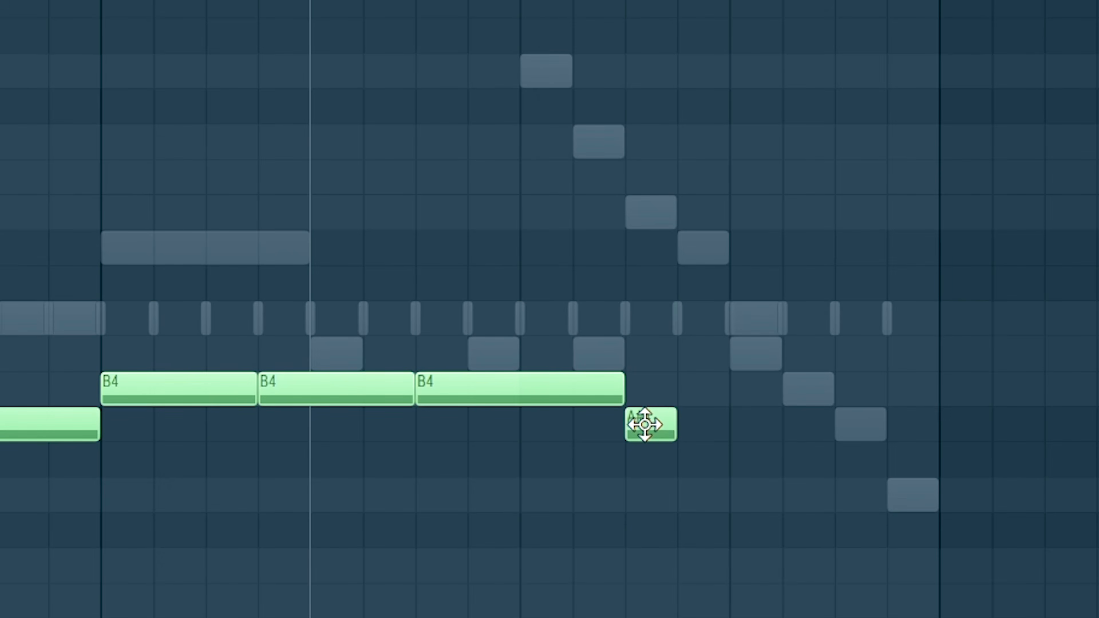
left_click(684, 326)
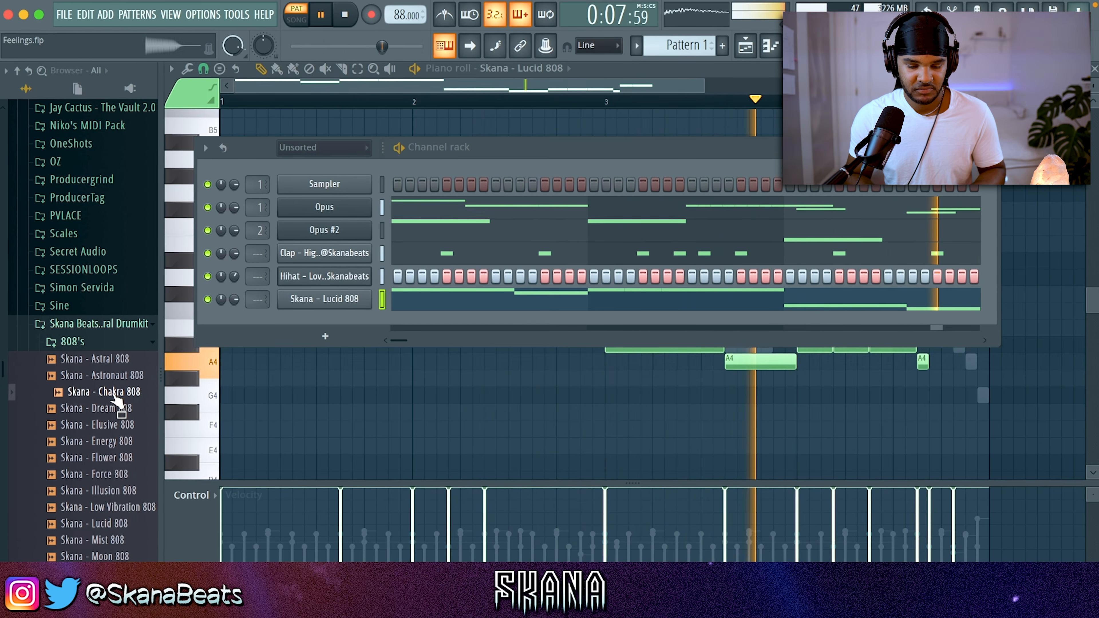
Swap the 808 channel's sample to Skana - Chakra 808 and raise its Out fade in the precomputed effects
left_click(114, 396)
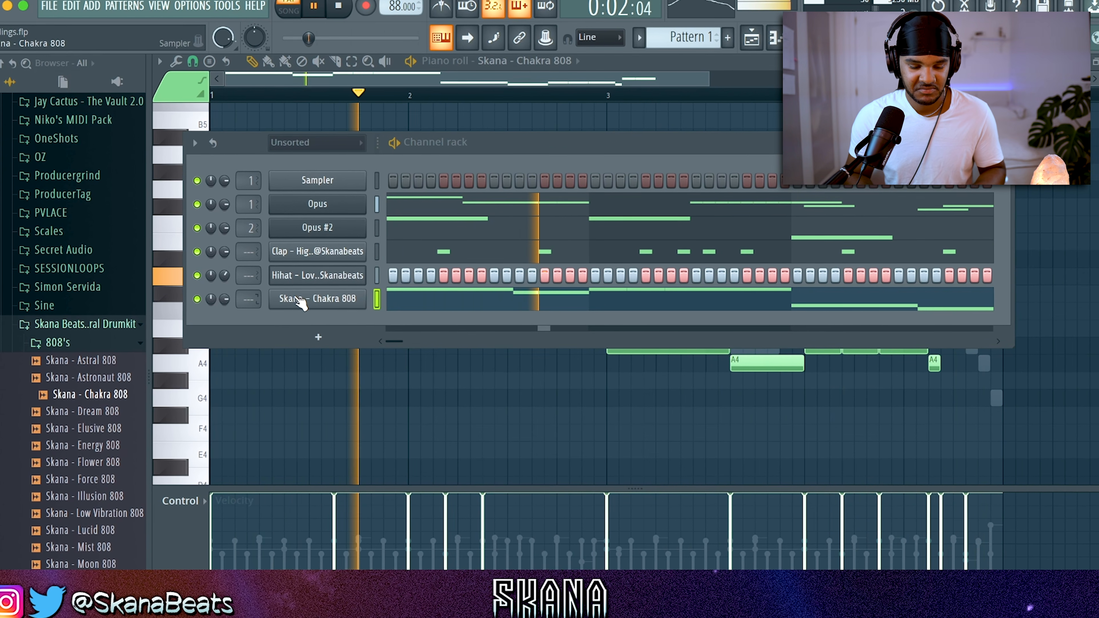
left_click(318, 299)
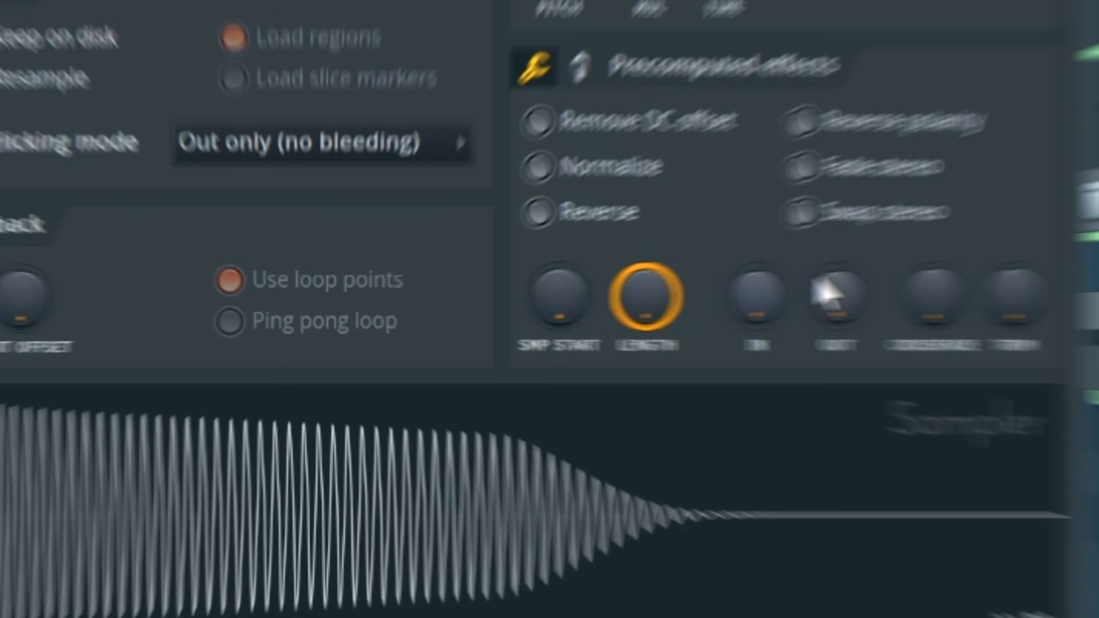
left_click_drag(504, 311, 505, 299)
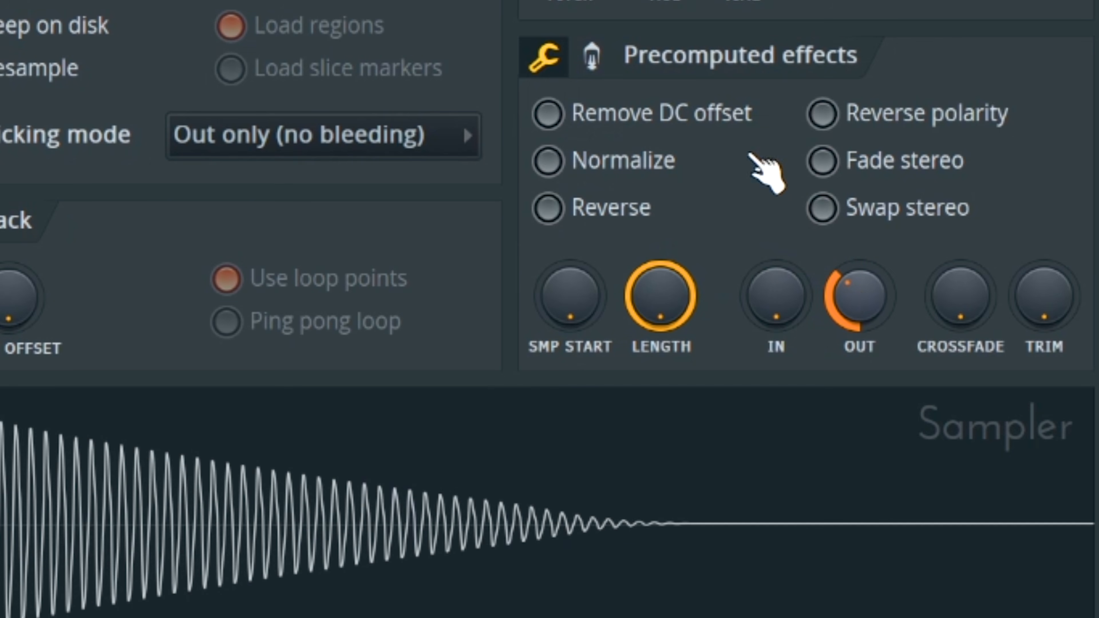
left_click(591, 55)
left_click(551, 69)
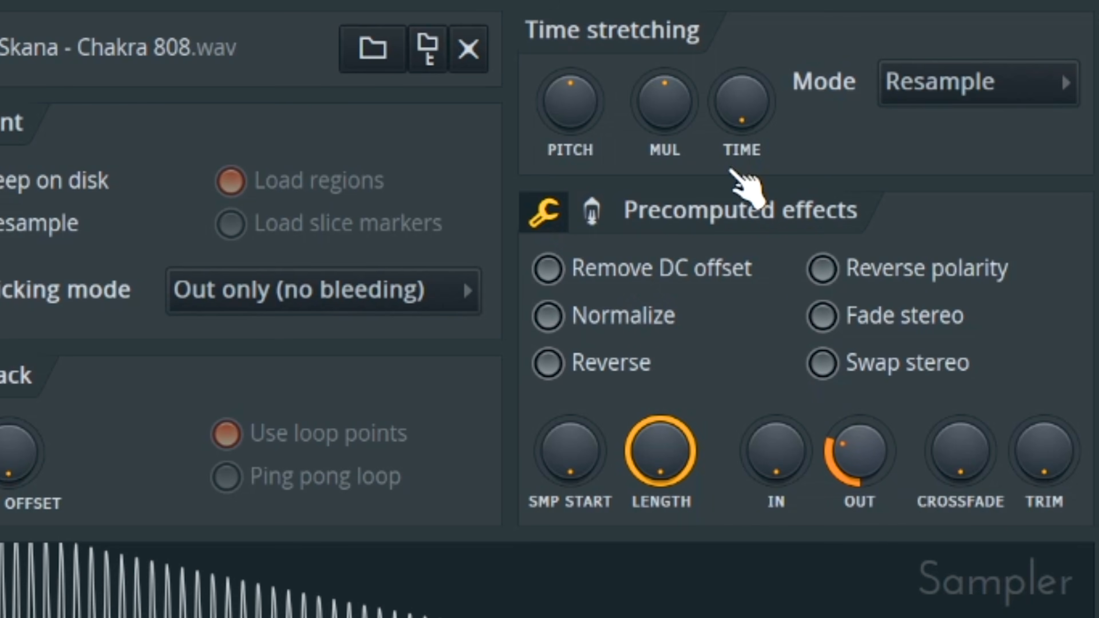
left_click(592, 211)
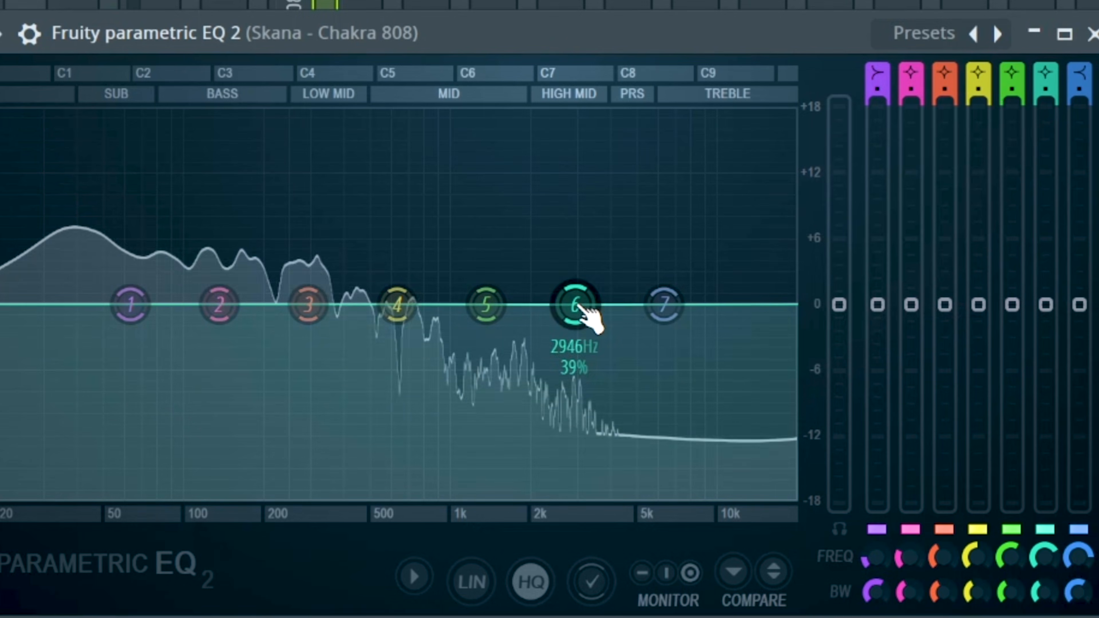
Cut the Chakra 808's highs in Fruity parametric EQ 2 with band 7 at about -11 dB
left_click_drag(569, 306, 455, 377)
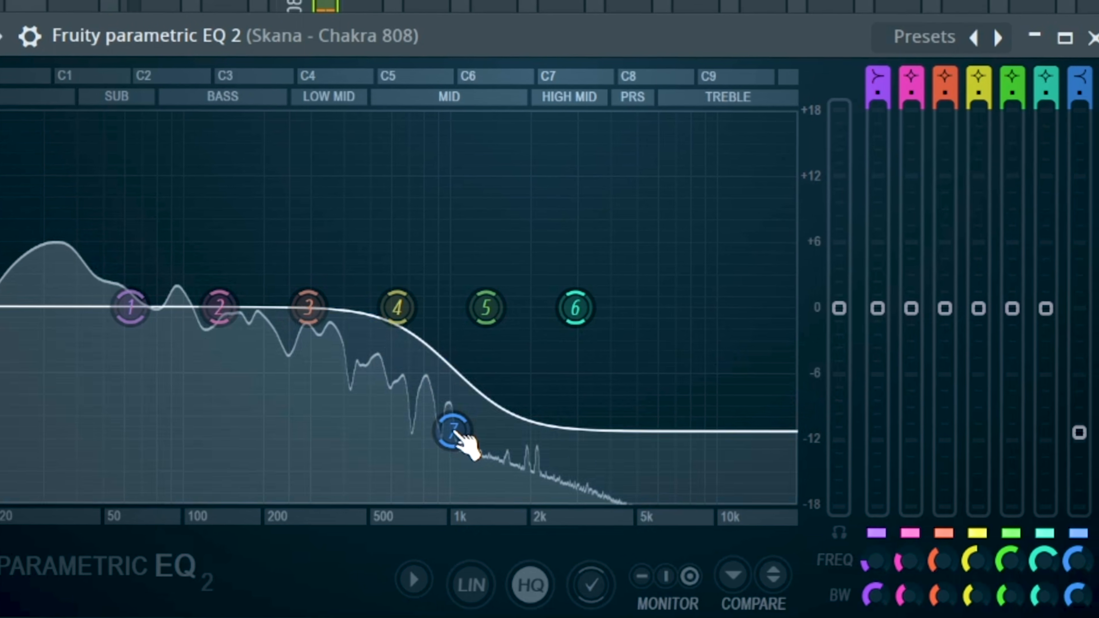
left_click_drag(457, 431, 502, 430)
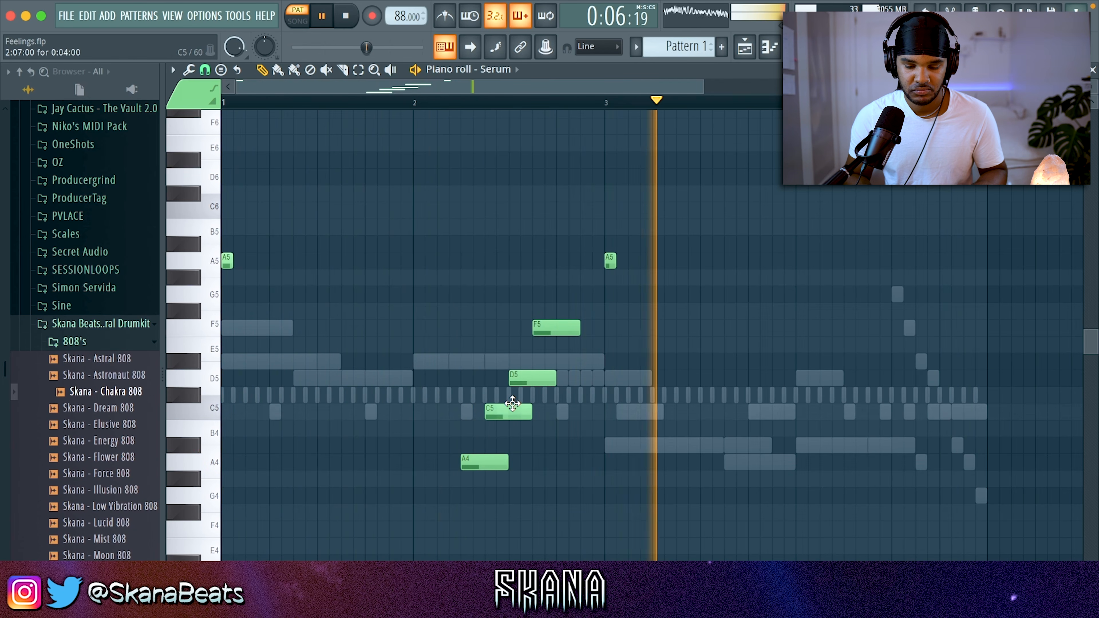
Add two short D5 notes near the end of bar 2 in the Serum melody and extend the last D5 and the F5 to the bar line
left_click(562, 379)
left_click_drag(581, 379, 608, 388)
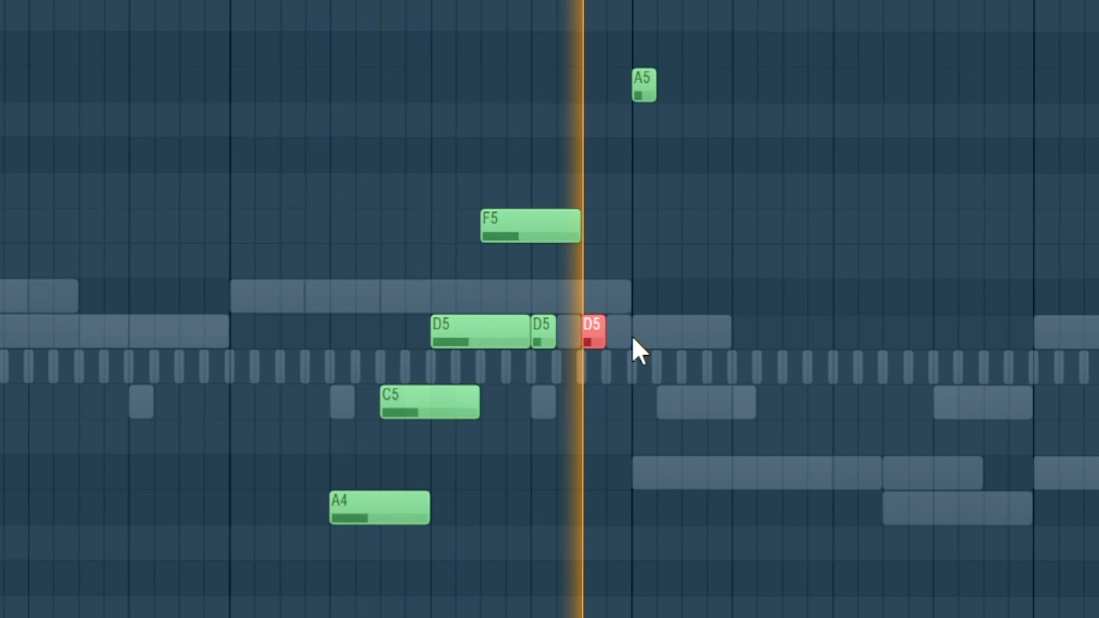
left_click_drag(609, 331, 629, 331)
left_click_drag(580, 233, 619, 231)
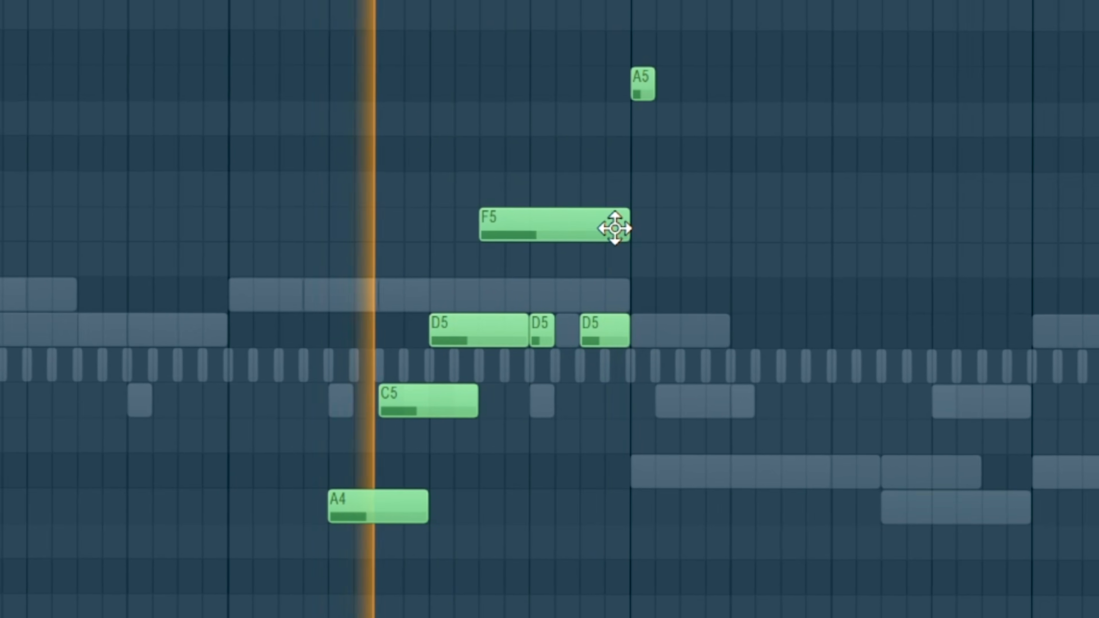
left_click_drag(552, 332, 598, 394)
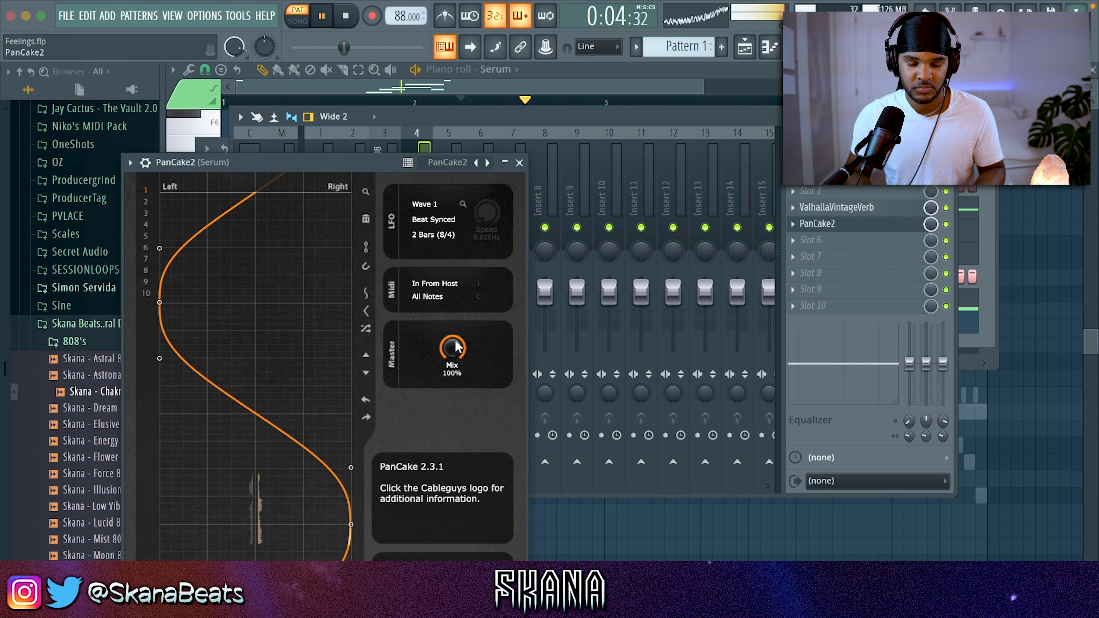
Set the PanCake2 LFO rate on the Serum insert to 4 Bars
left_click(433, 234)
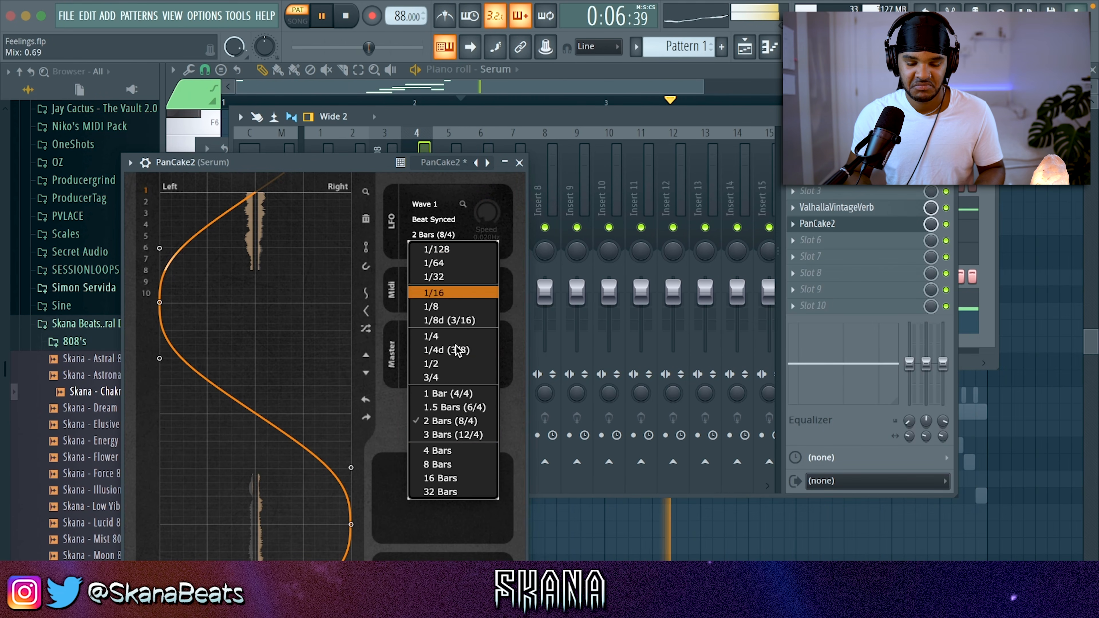
left_click(446, 450)
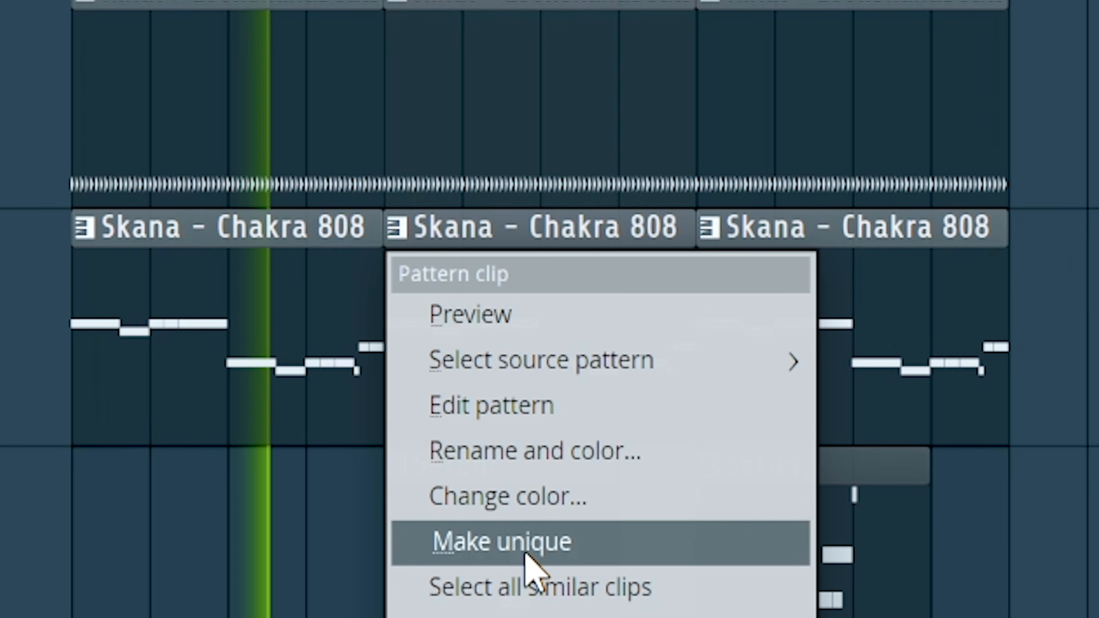
Make the second Skana - Chakra 808 pattern clip in the playlist unique
left_click(525, 554)
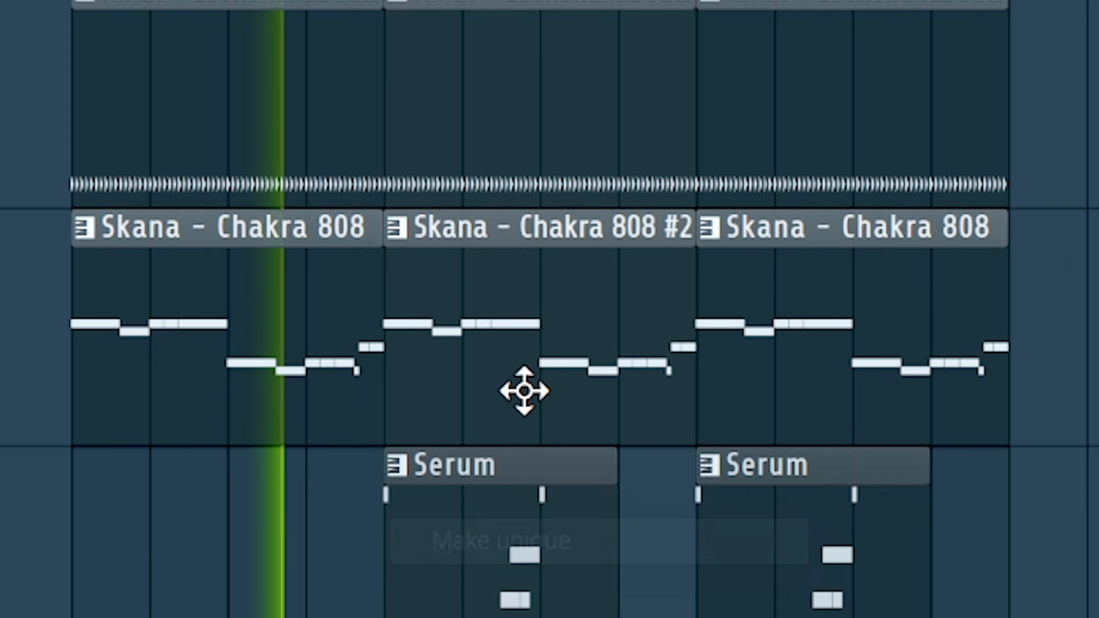
left_click_drag(247, 427, 298, 379)
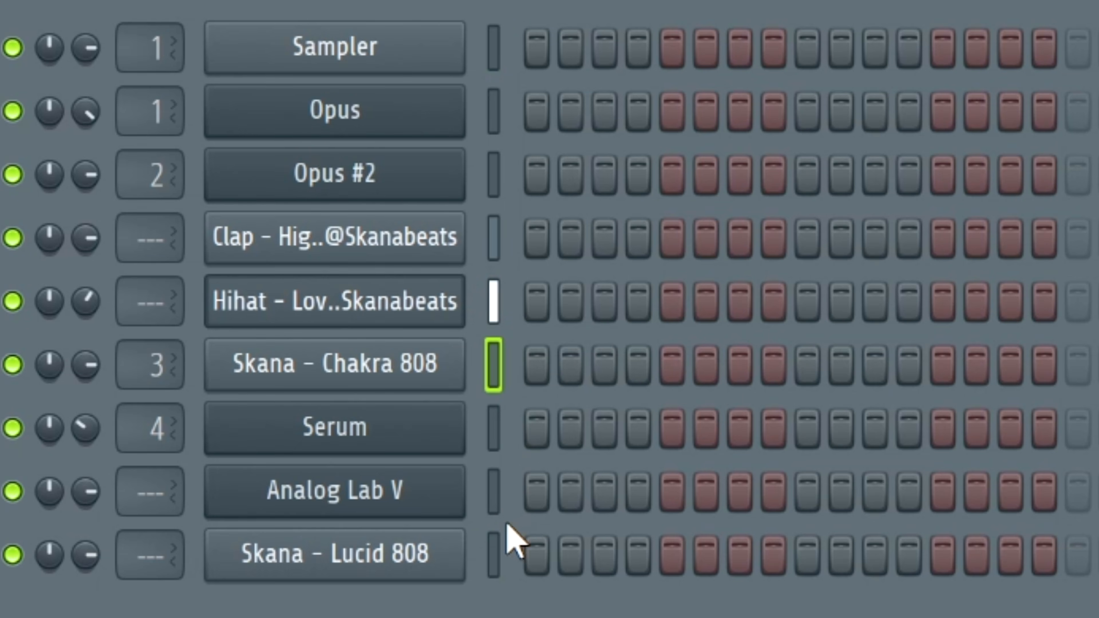
Select the Skana - Lucid 808 channel and place a second Pattern 8 clip on Track 4 at bar 21
left_click(493, 548)
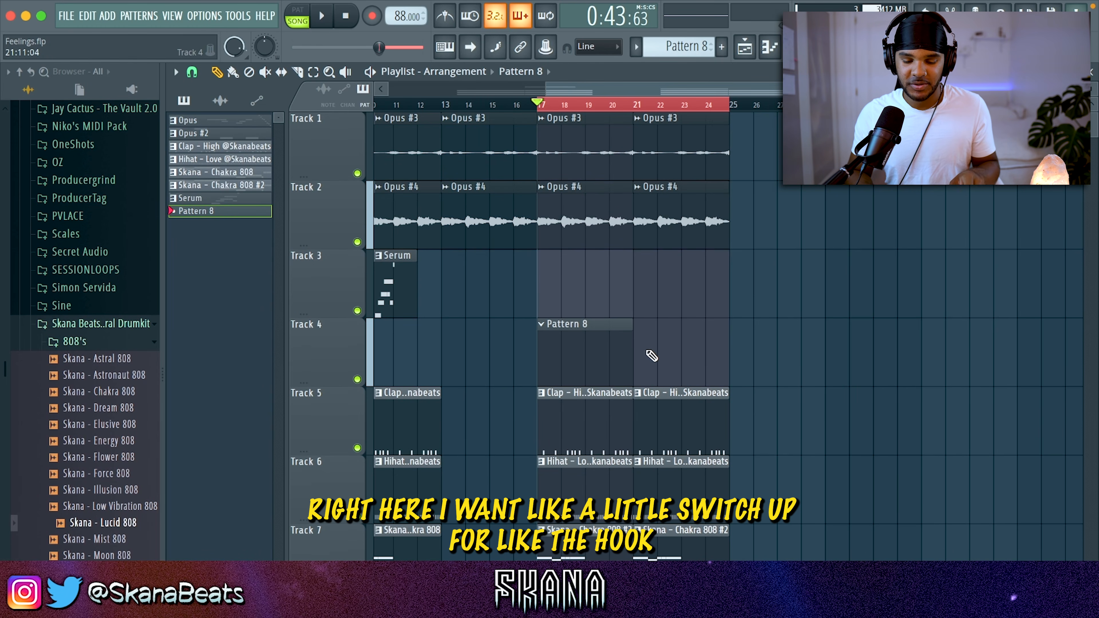
left_click(651, 355)
scroll(452, 106, "down", 3)
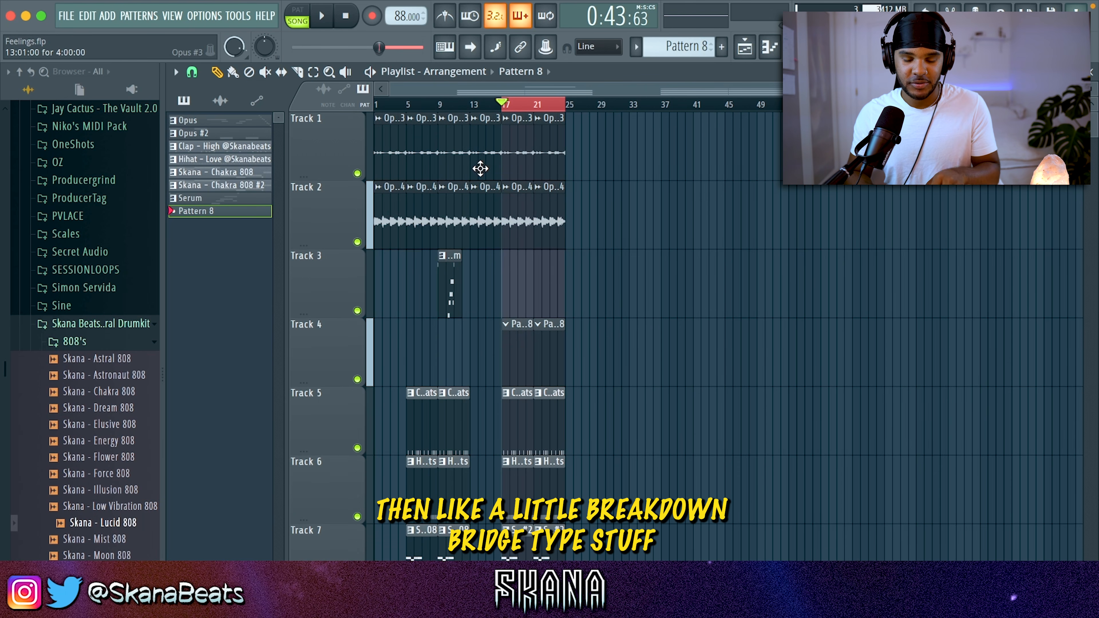
scroll(819, 246, "up", 3)
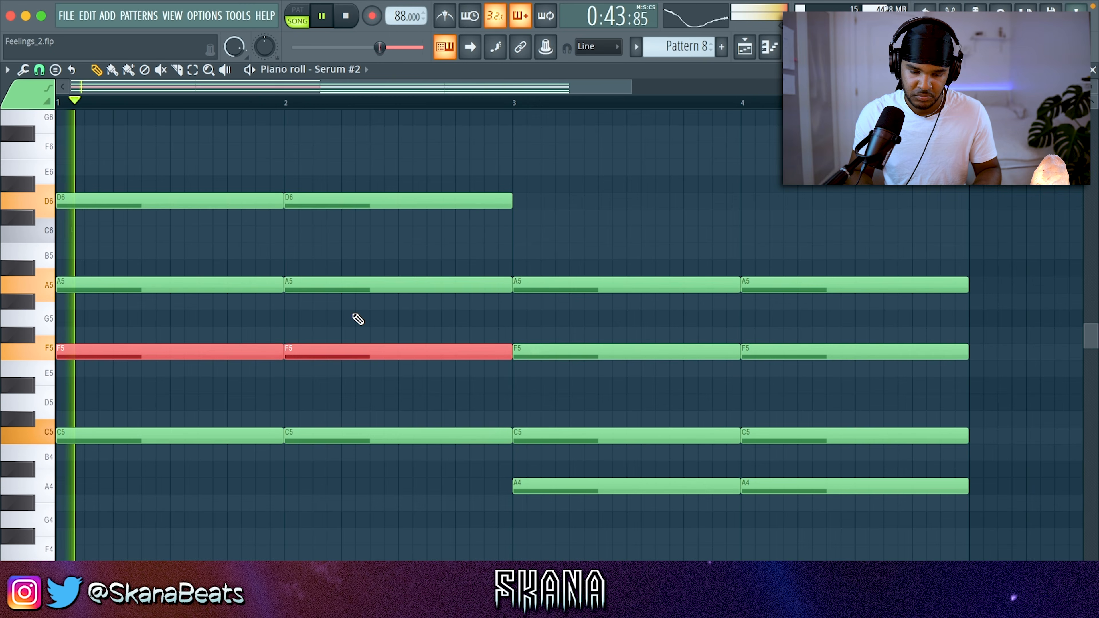
Add Fruity parametric EQ 2 to the Analog Lab V insert and cut its lows with band 1 and highs with band 7
key("ctrl+d")
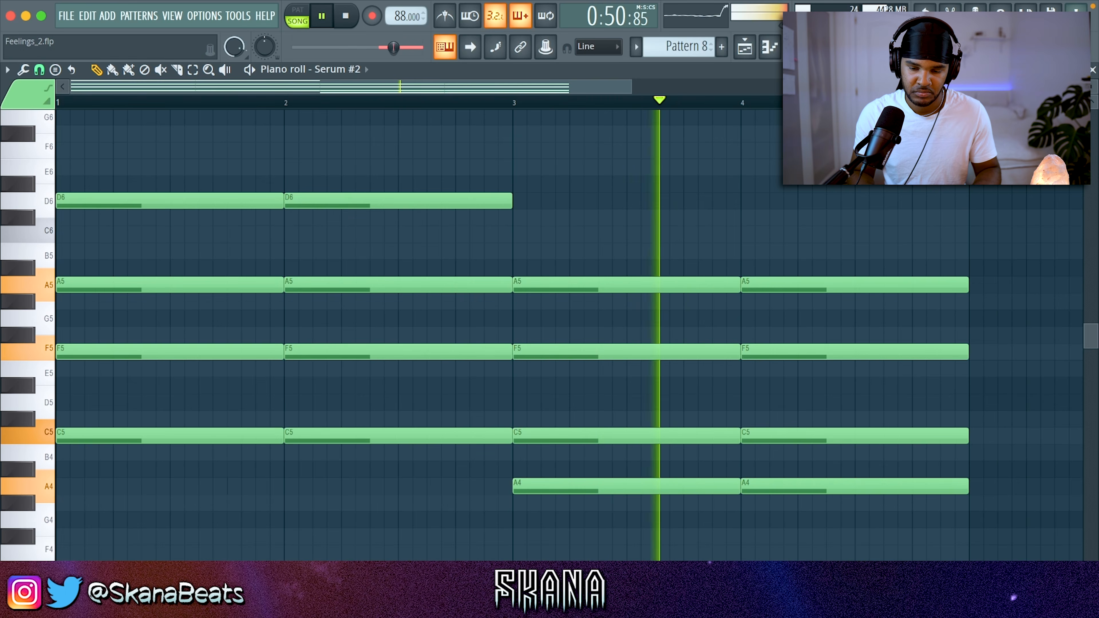
key("F9")
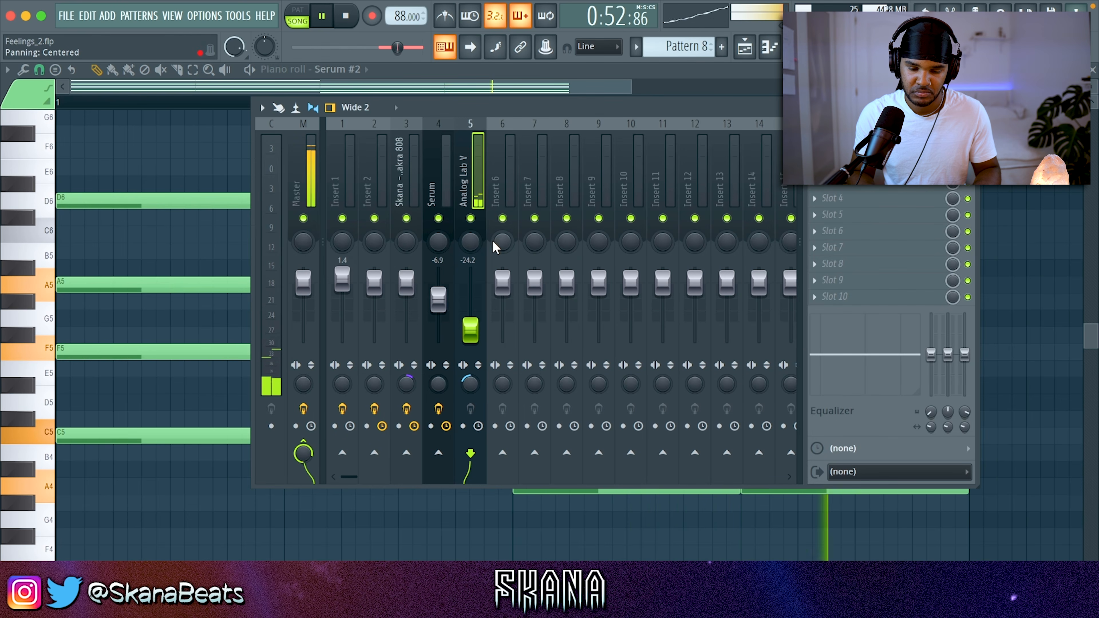
left_click(871, 224)
left_click(476, 309)
left_click_drag(260, 322, 280, 326)
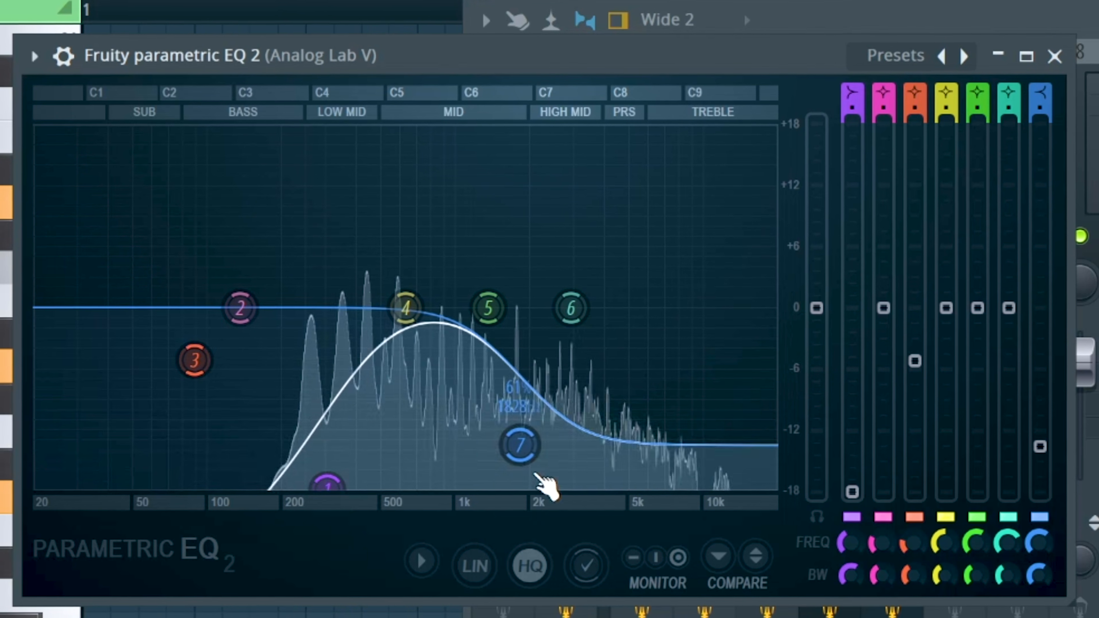
left_click_drag(516, 444, 545, 464)
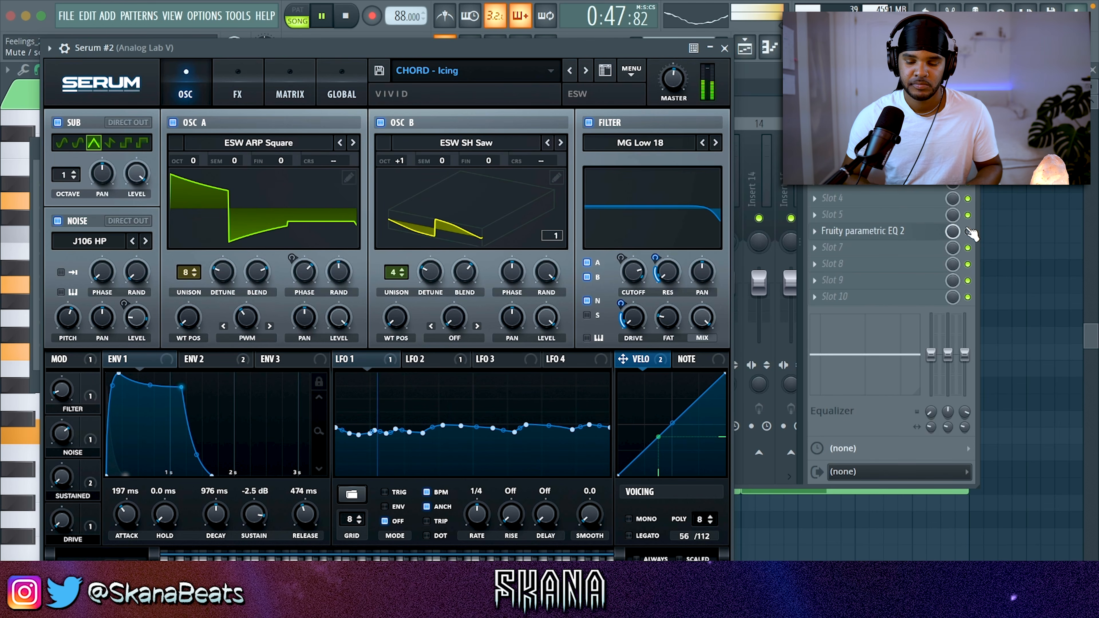
Close the Serum #2 window, the mixer and the piano roll to return to the playlist
left_click(725, 48)
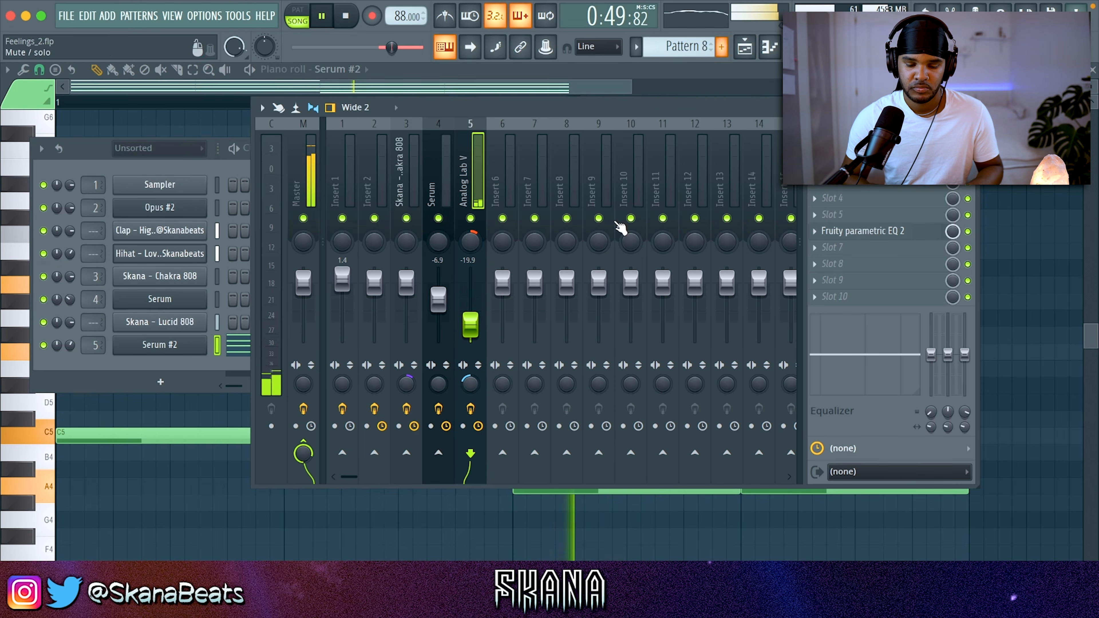
left_click(1095, 181)
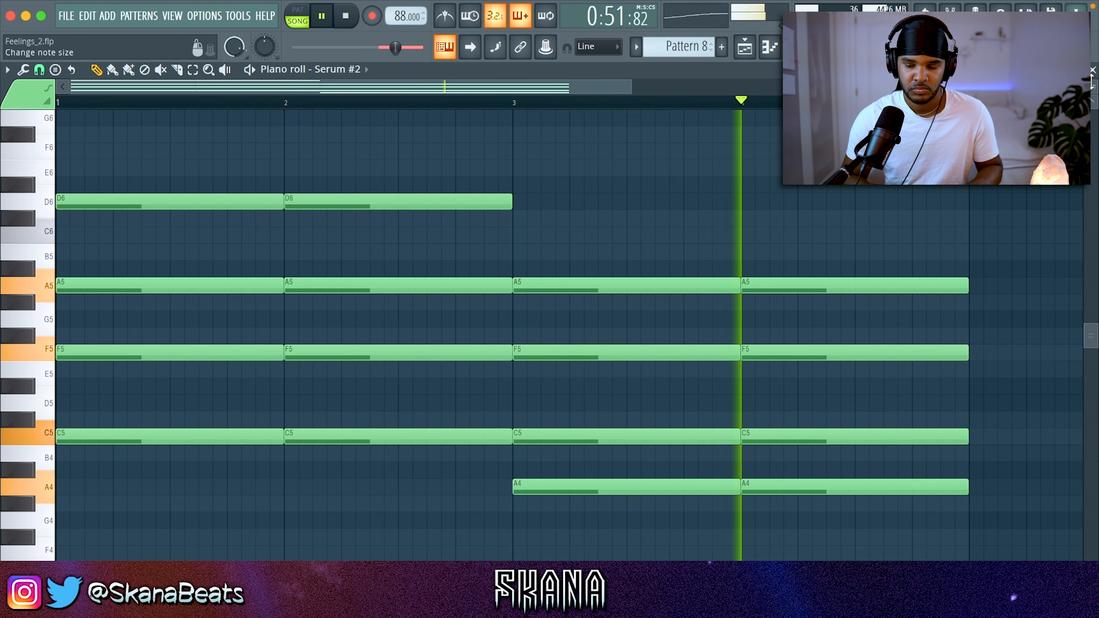
left_click(1091, 70)
left_click(1002, 219)
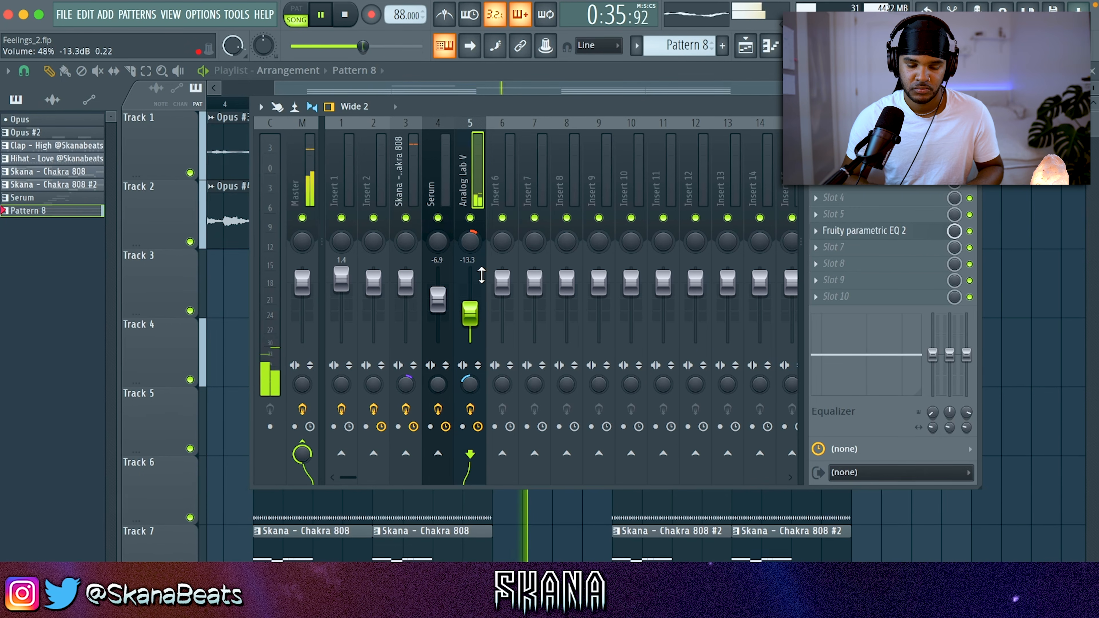
Add the SuperVHS effect below the EQ on the Analog Lab V insert, then close the plugin and the mixer
left_click(851, 251)
left_click(480, 309)
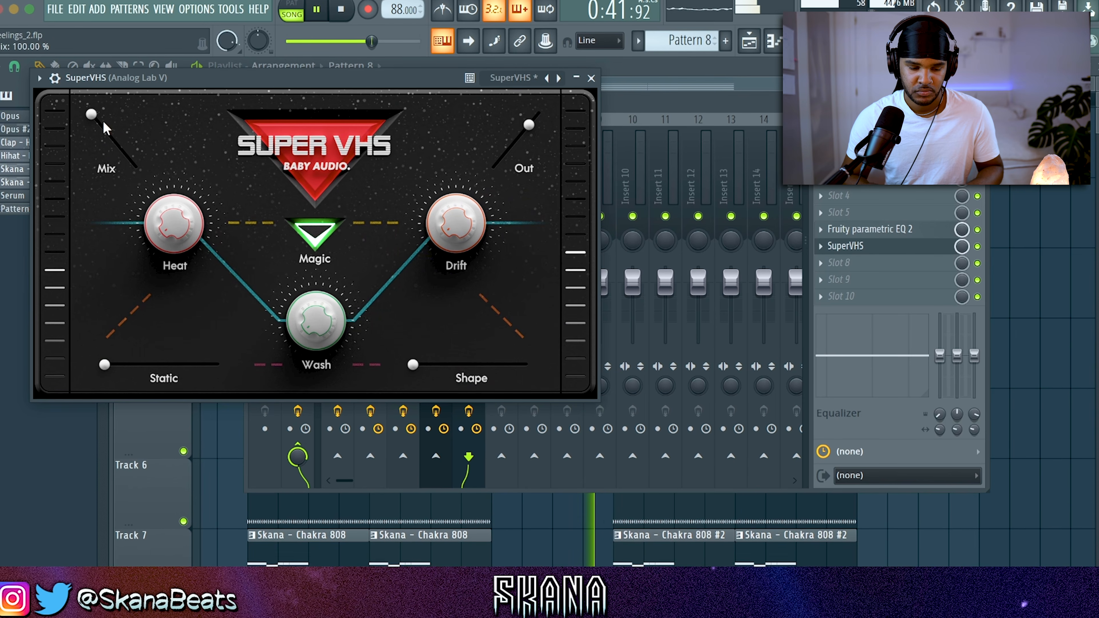
left_click(591, 77)
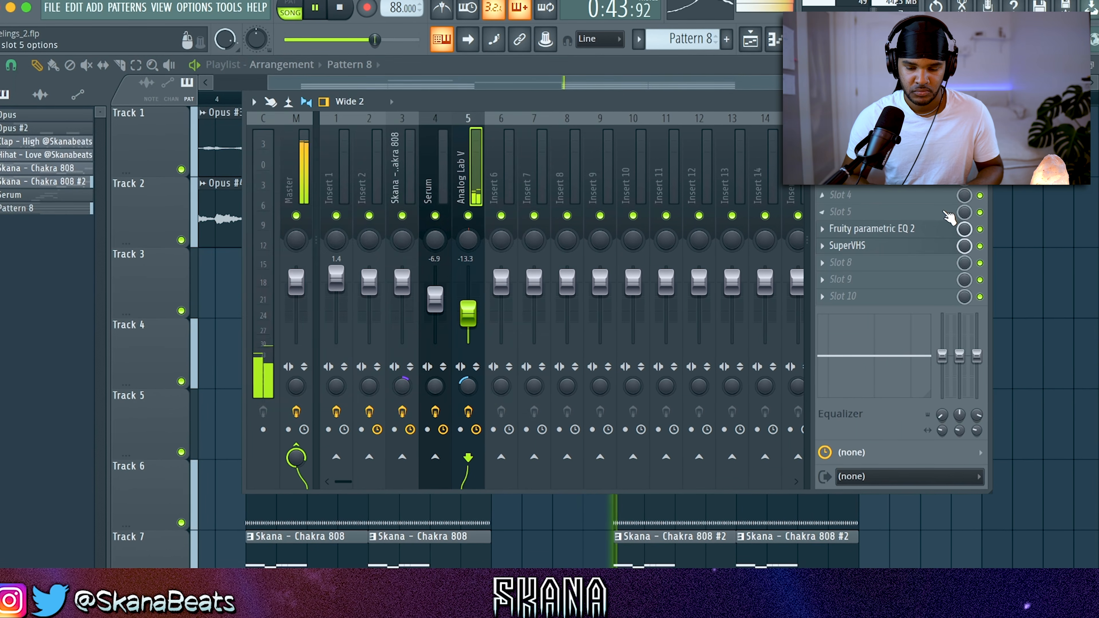
key("F9")
Set the Opus #3 audio clip's time-stretching mode to Stretch and slightly raise its Boost in the precomputed effects
double_click(665, 148)
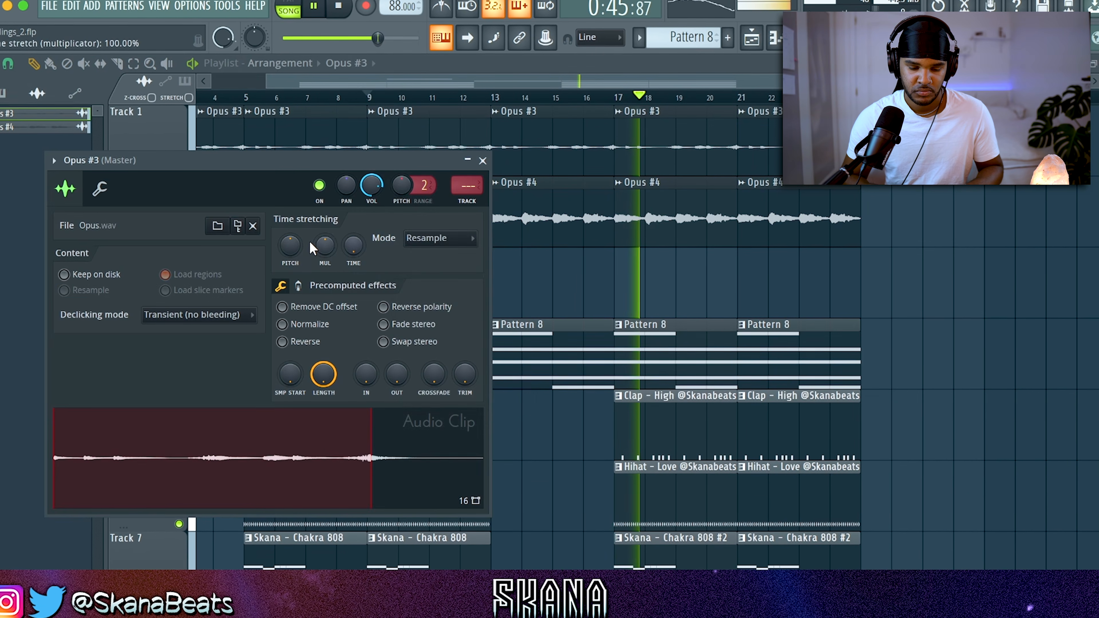
left_click(439, 237)
left_click(422, 280)
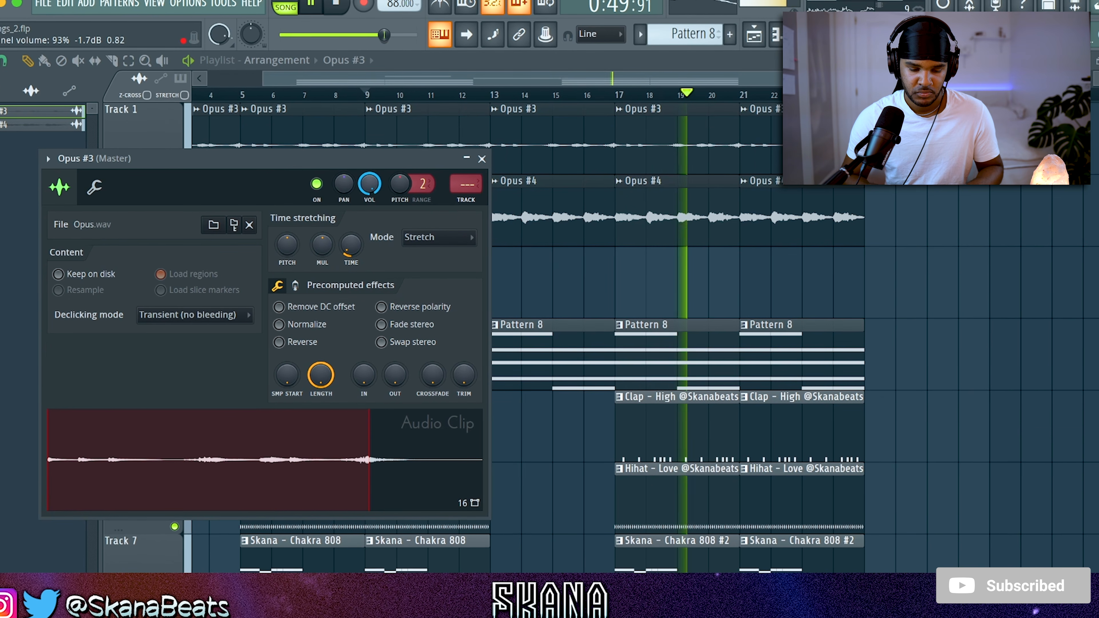
left_click(294, 286)
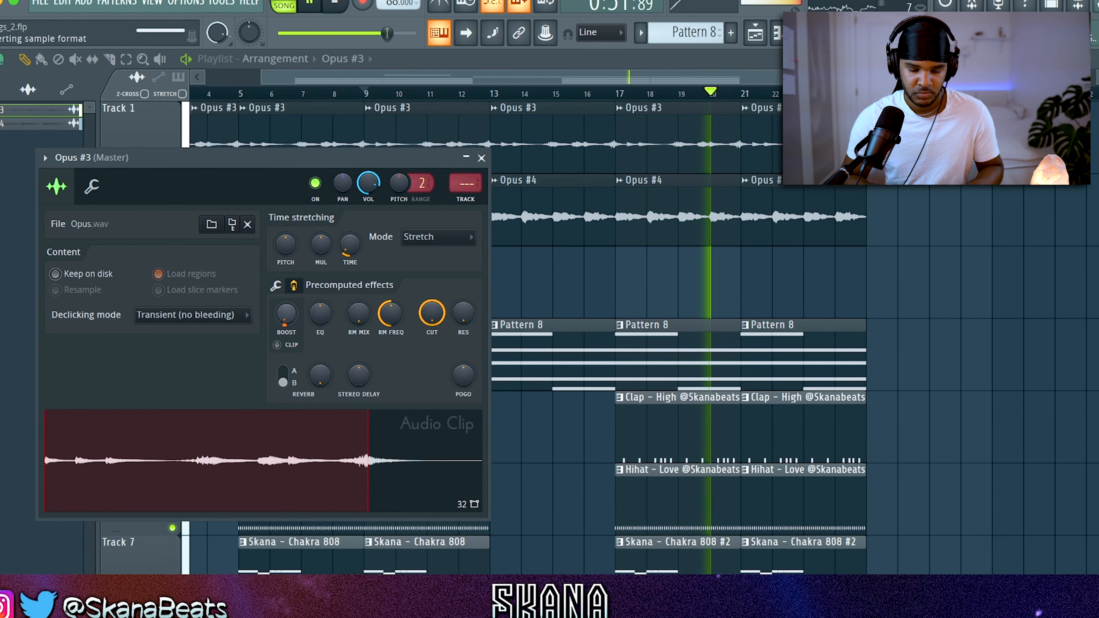
key("Escape")
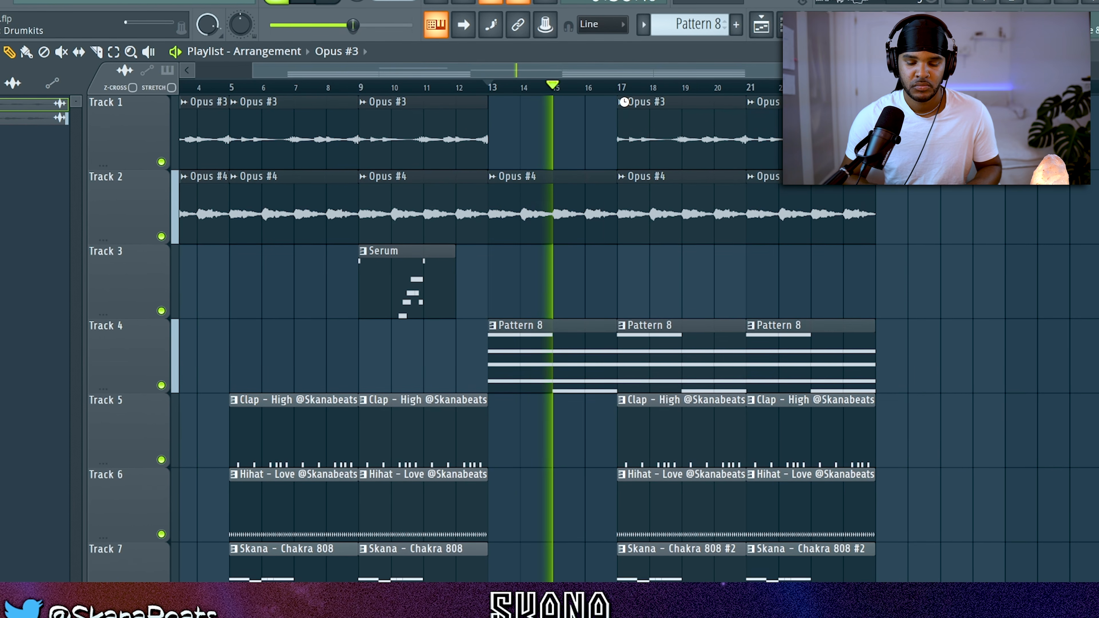
Make the Opus #3 clip at bar 17 on Track 1 unique
left_click(624, 101)
left_click(658, 229)
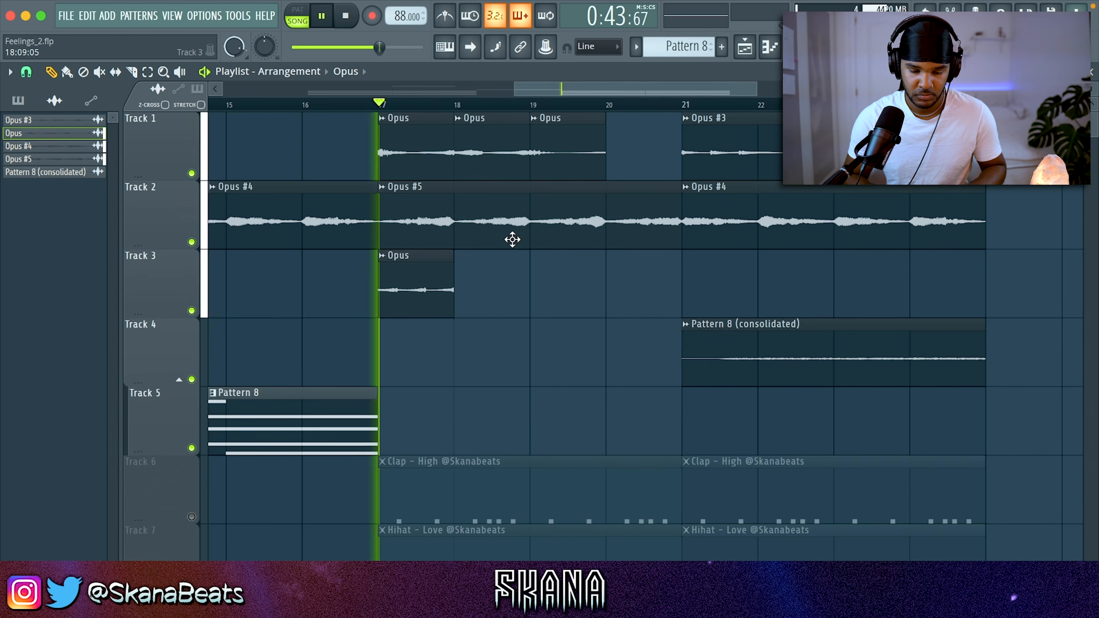
Undo the last two clip edits, clear the Opus slices from Track 1, and fill bars 17 to 20 of Track 3 with Opus slices
key("super+alt+z")
key("super+alt+z")
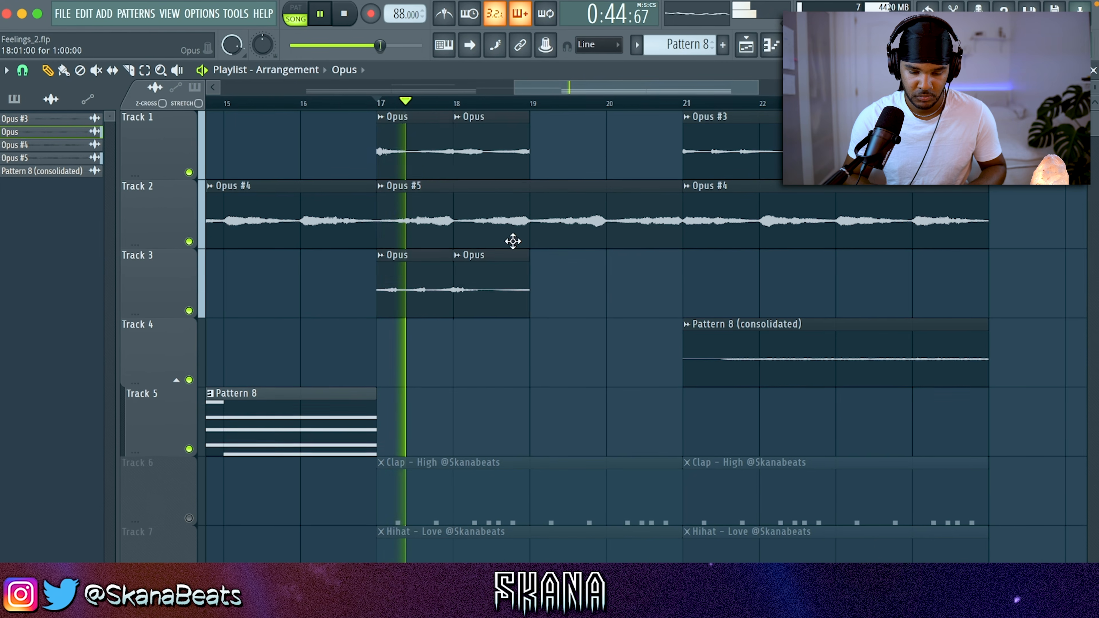
right_click(450, 173)
left_click(666, 286)
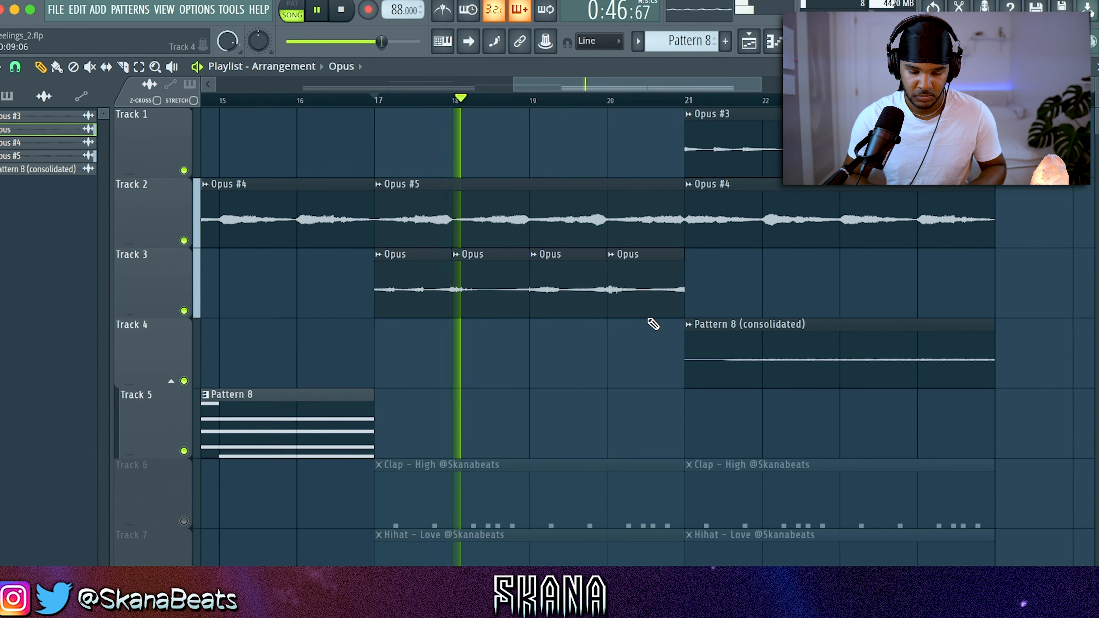
Move the four Opus slices from Track 3 to Track 1 at bar 17 and duplicate them to bar 21
left_click_drag(677, 298, 417, 110)
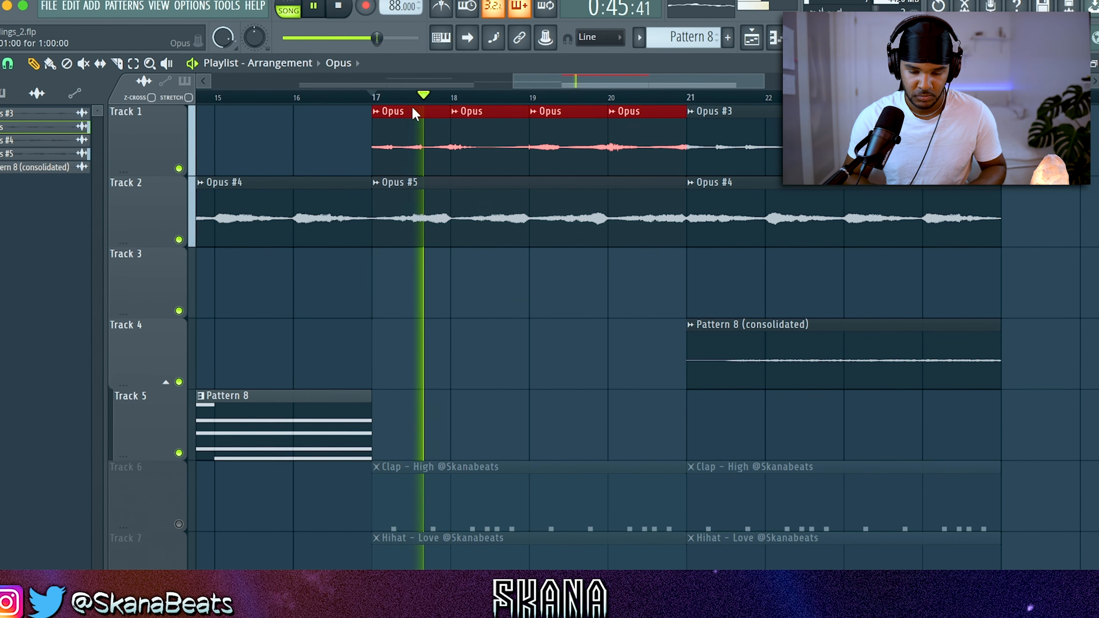
key("ctrl+b")
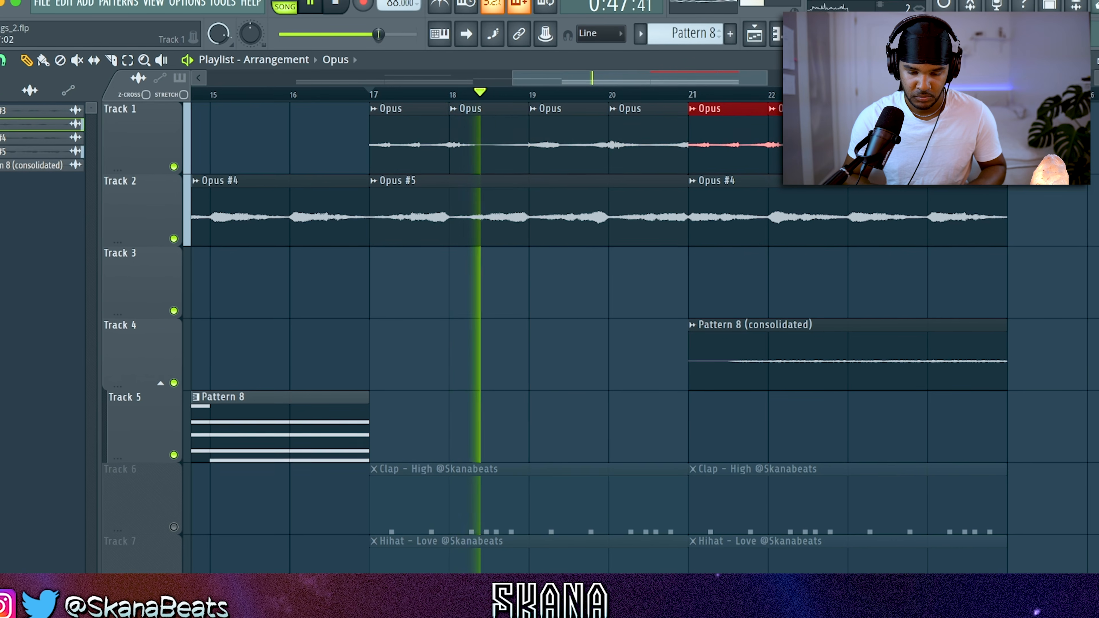
left_click(513, 213)
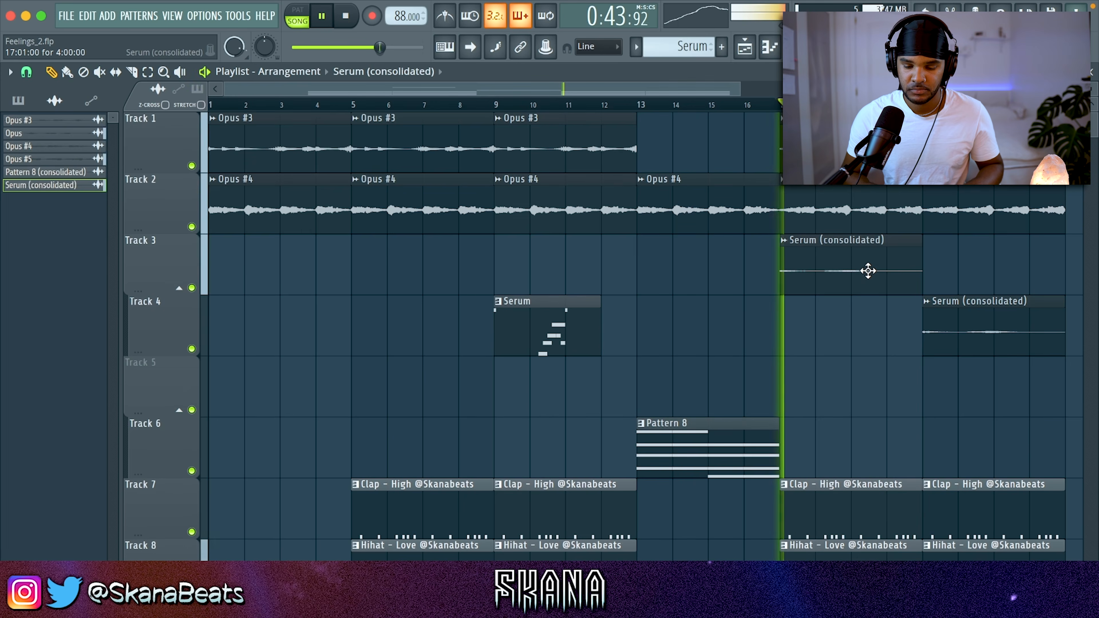
Slice the Serum (consolidated) clip on Track 3 at bar 19
double_click(868, 270)
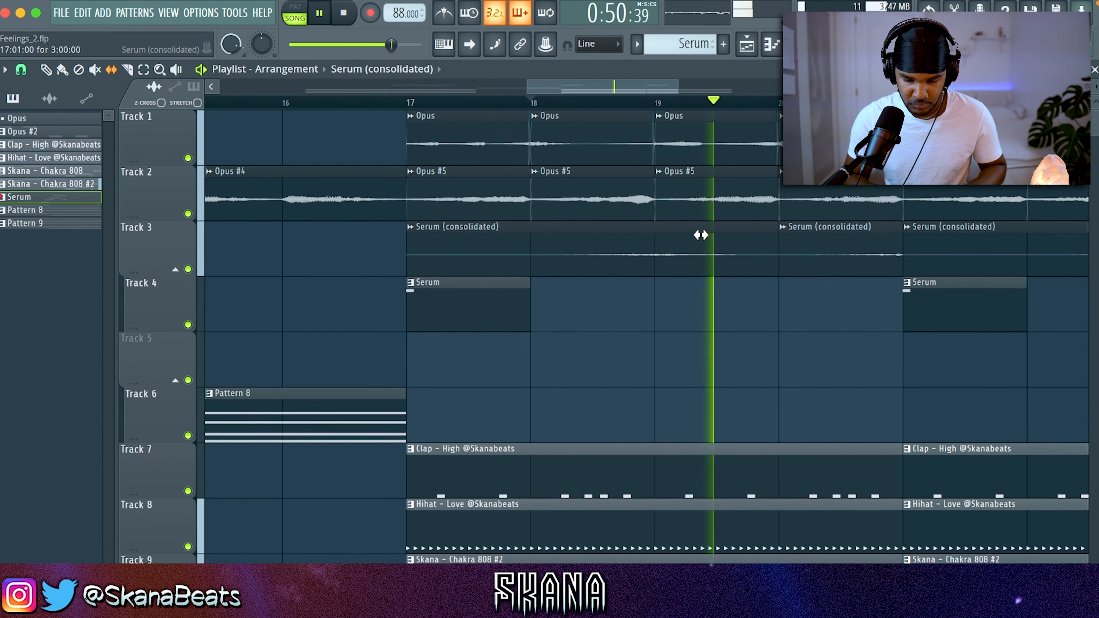
key("c")
left_click_drag(655, 229, 657, 277)
key("p")
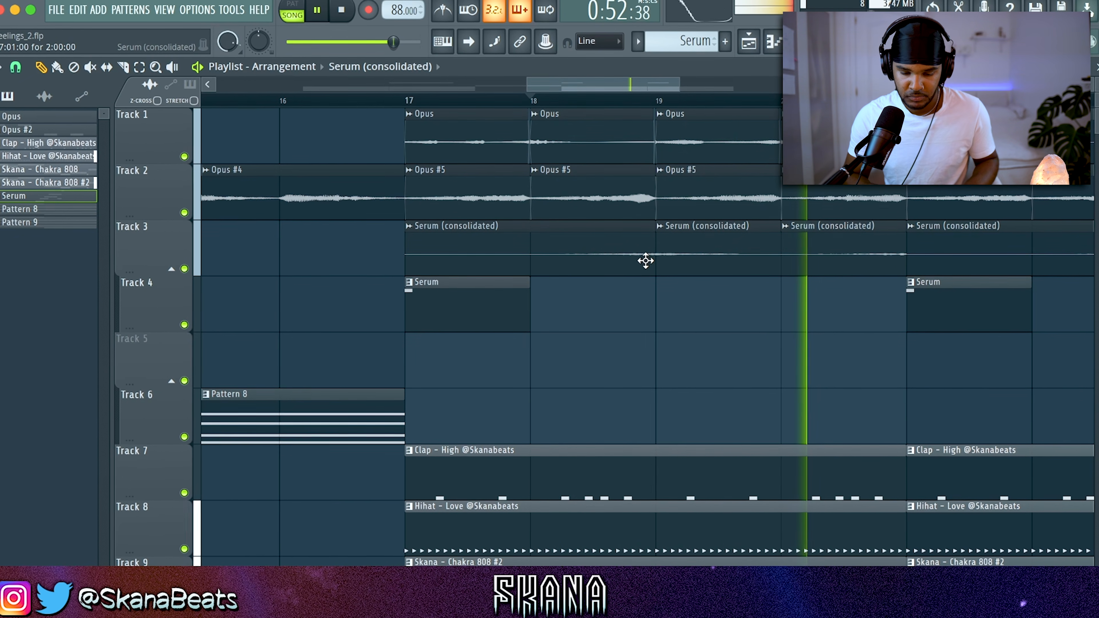
Remove the Serum (consolidated) slice at bar 18 of Track 3 and move the bar 19 slice into its place
right_click(584, 253)
key("space")
key("space")
left_click_drag(728, 236, 623, 227)
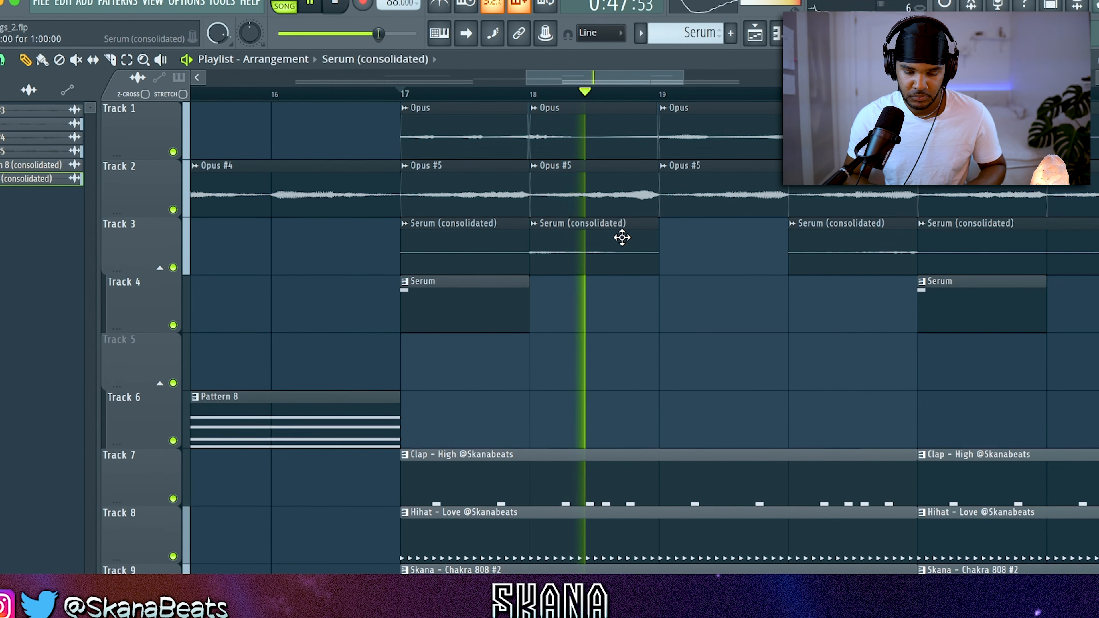
Place a Serum pattern clip on Track 4 at bar 19
scroll(632, 242, "down", 3)
left_click(557, 309)
left_click(649, 309)
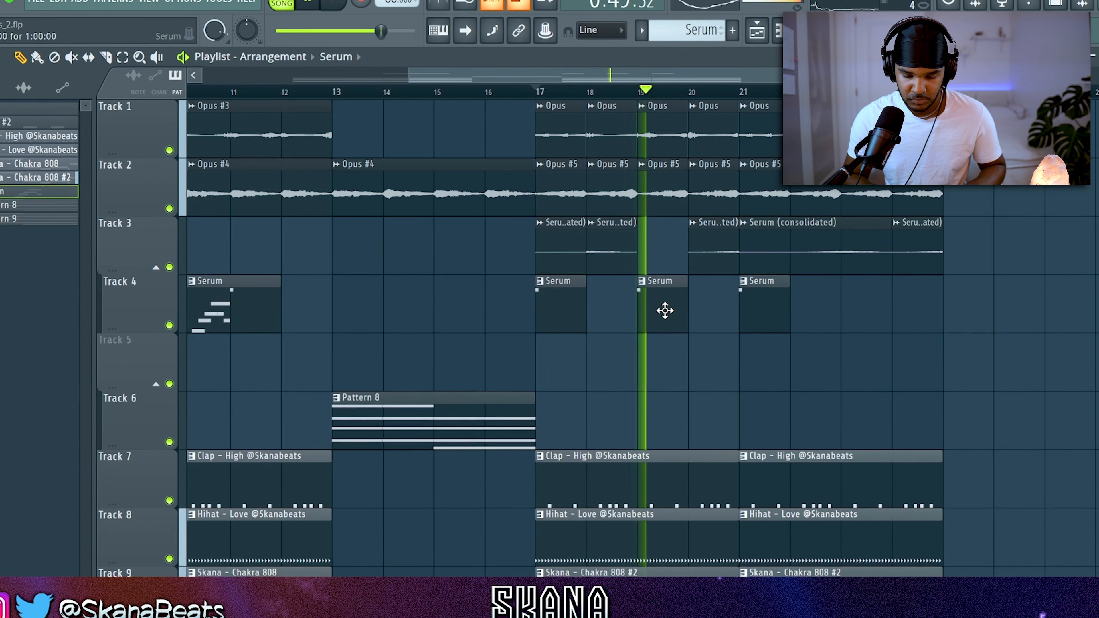
Replace the Serum clips in bars 21 to 24 of Tracks 3 and 4 with a copy of those in bars 17 to 20
left_click(761, 313)
key("Delete")
left_click(939, 251)
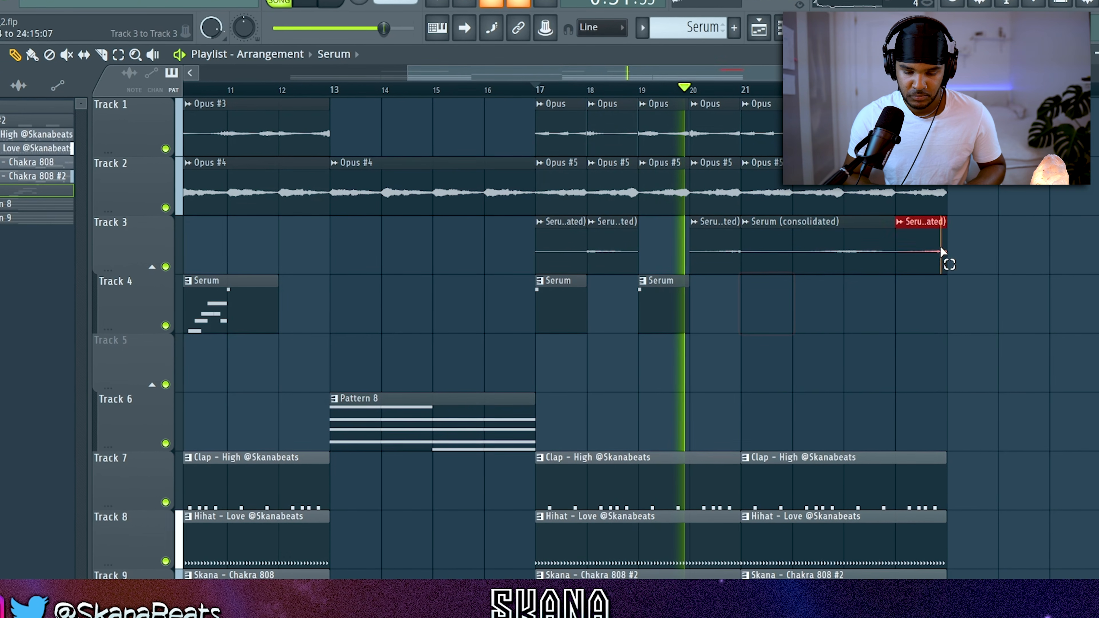
left_click(785, 248, "ctrl")
key("Delete")
left_click_drag(761, 331, 780, 235)
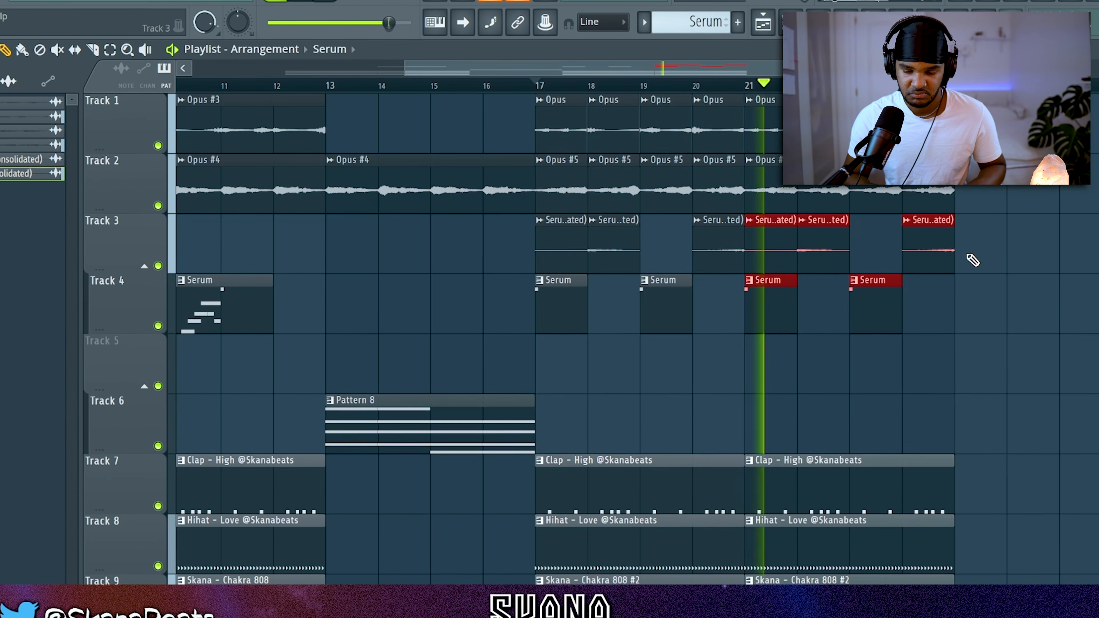
Show the Chop / Repeat pack in the ShaperBox 2 preset browser and deselect the playlist clips around bar 16
scroll(972, 260, "down", 2)
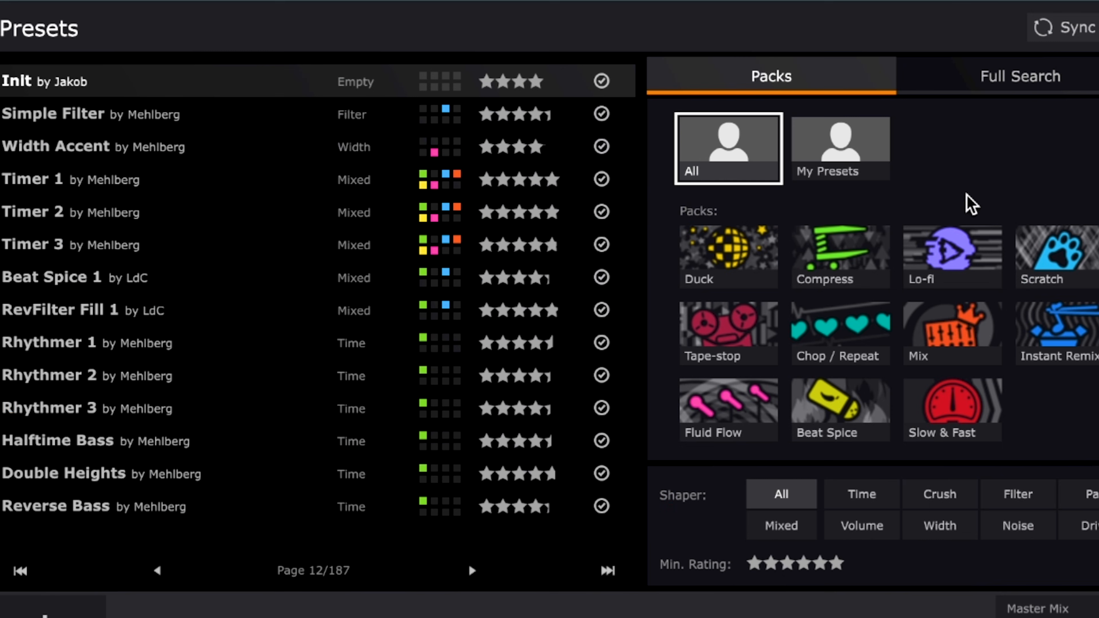
left_click(851, 332)
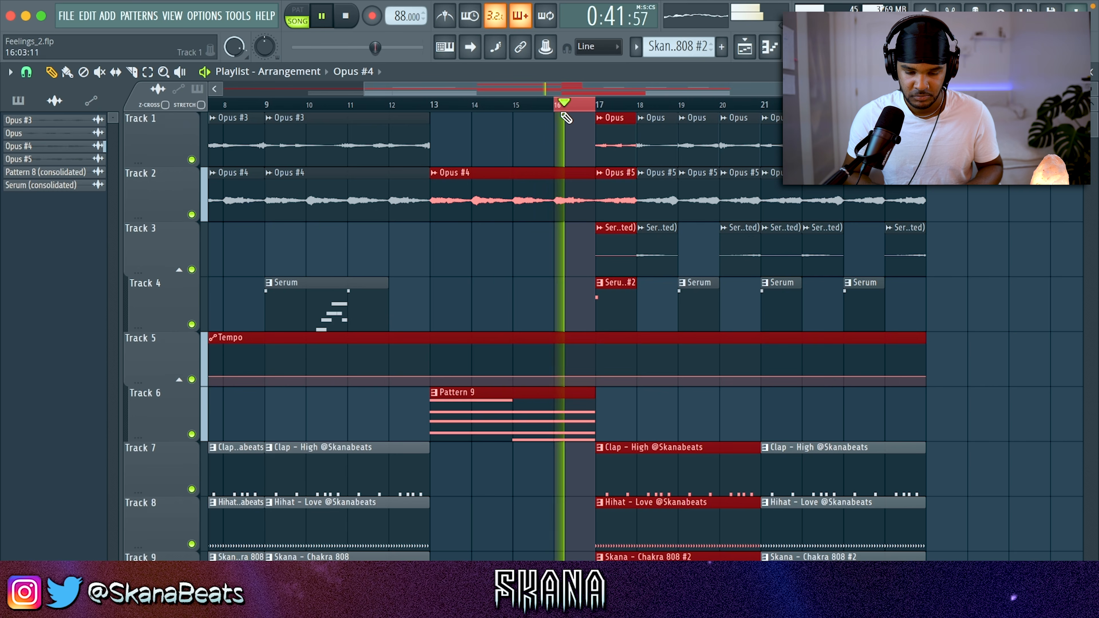
left_click(565, 150)
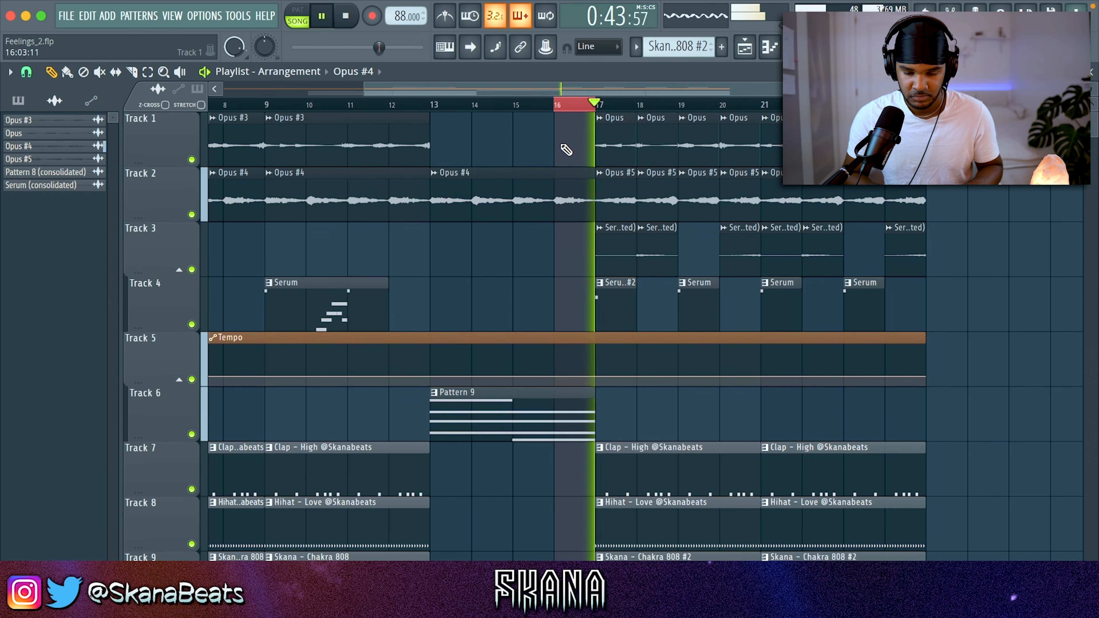
Choose the 1/4 Bt Gate volume preset in the Master track's Gross Beat and start playback
key("F9")
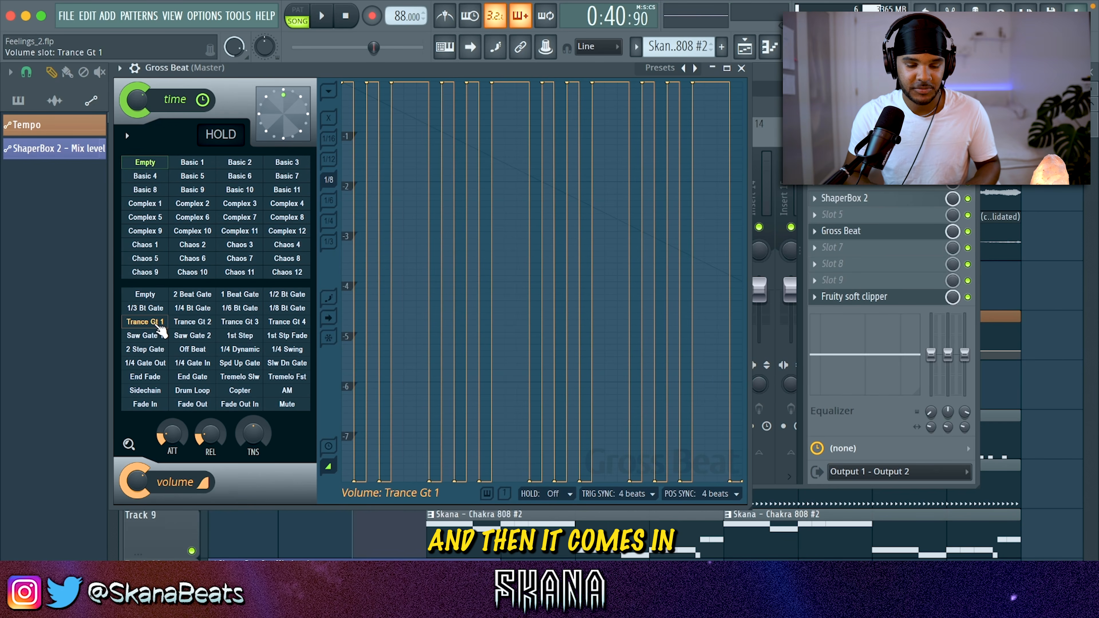
left_click(190, 308)
key("space")
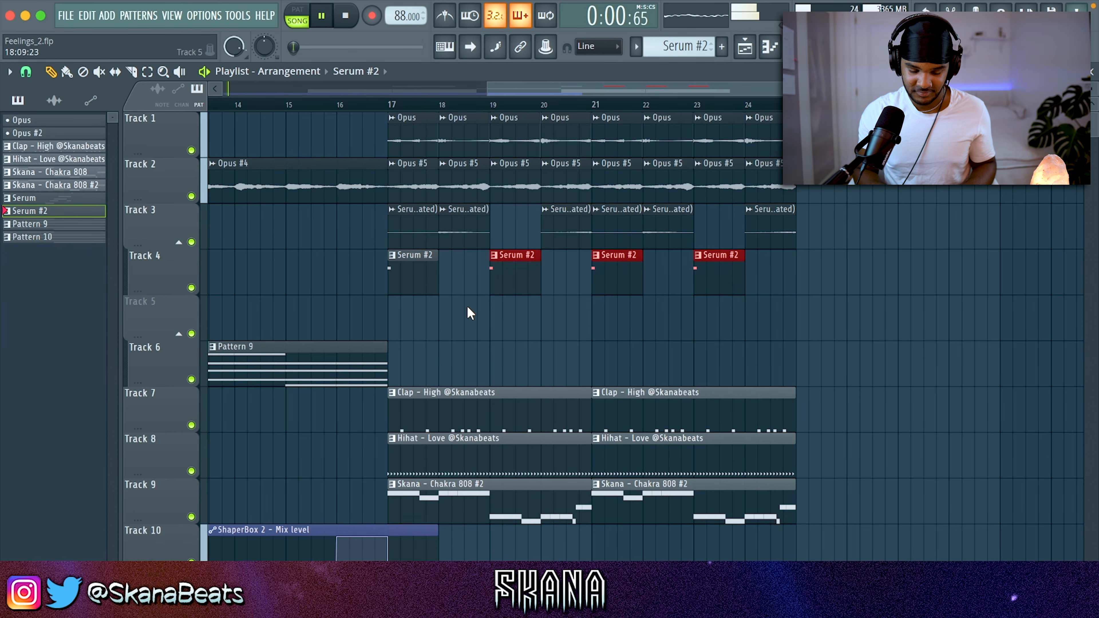
Deselect the Serum #2 clips on Track 4 and change the playlist snap to a coarser, bar-wide grid
right_click(473, 312, "super")
left_click(613, 306, "super")
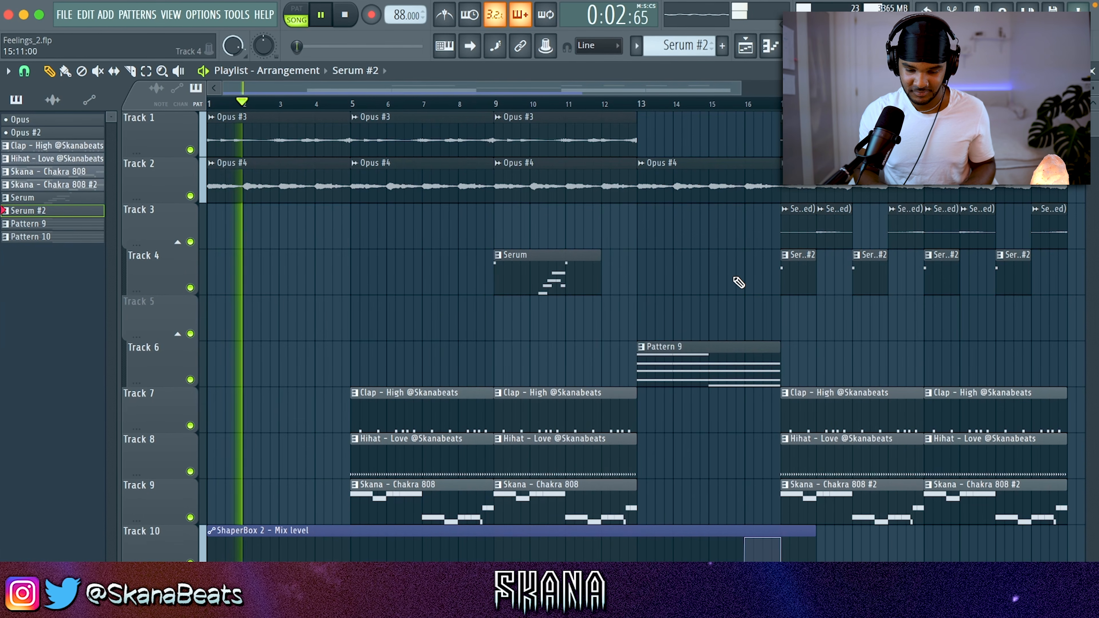
left_click(24, 70)
left_click(40, 309)
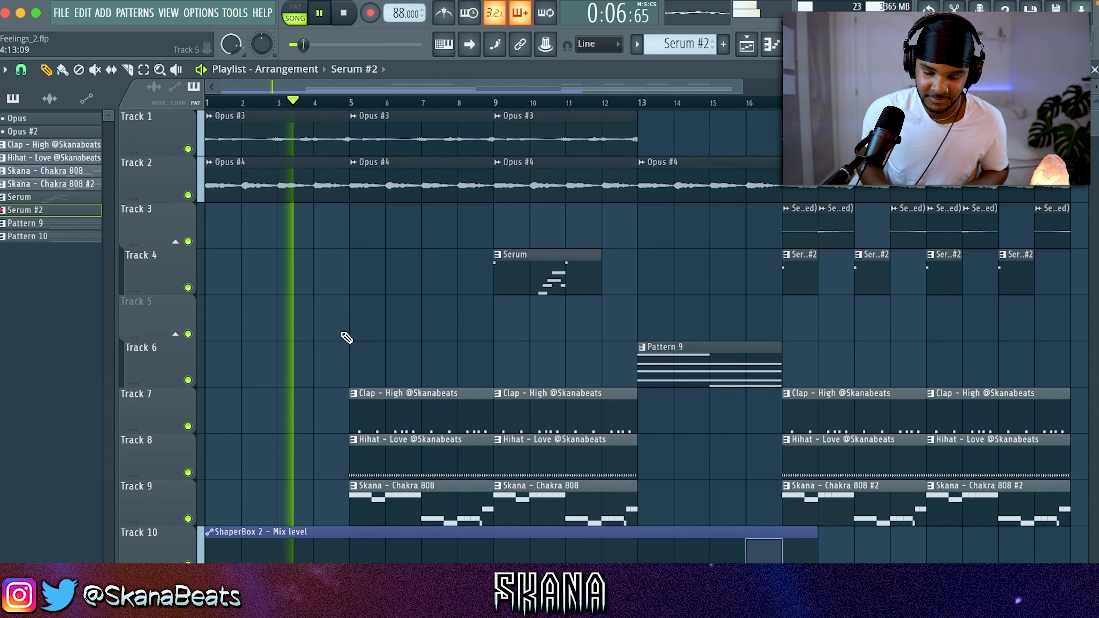
scroll(353, 337, "down", 3)
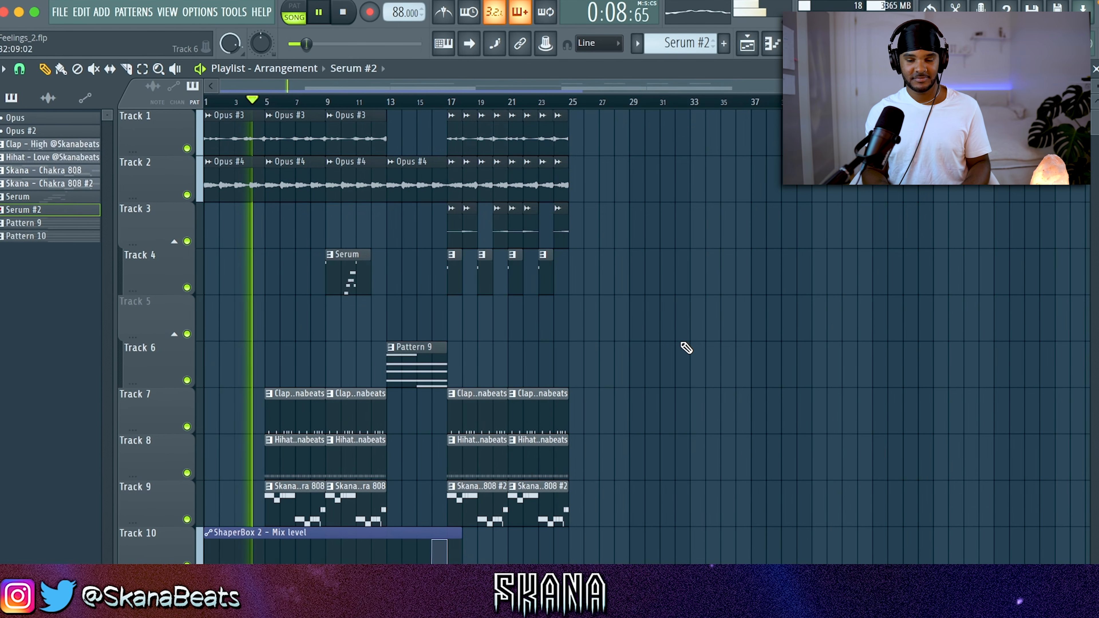
Load the Fresh Air effect into slot 2 of the Master mixer track
key("F9")
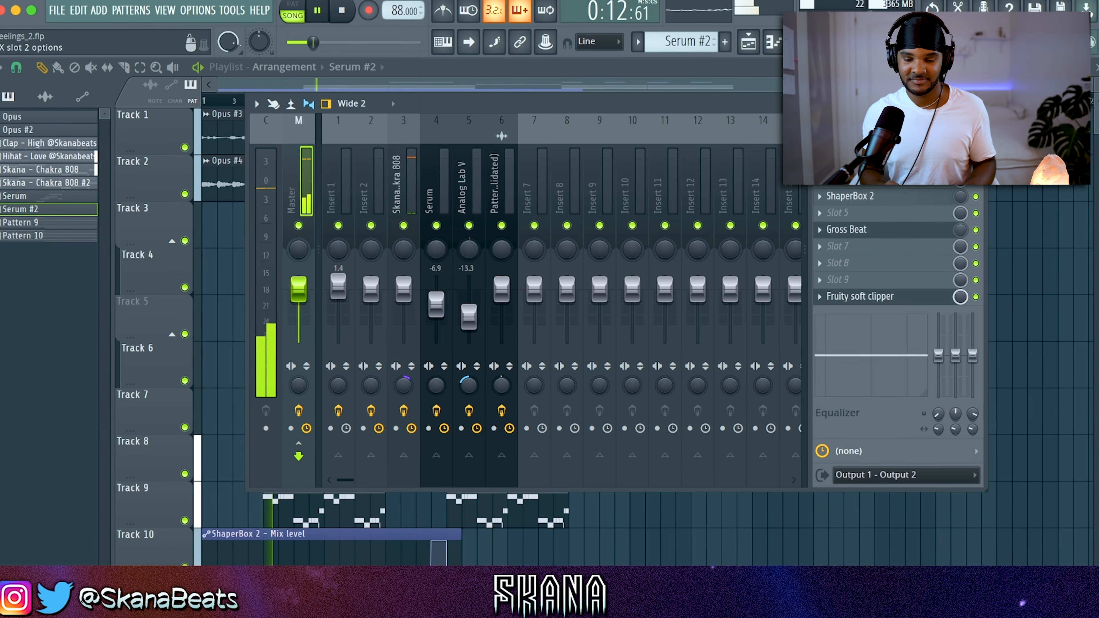
left_click(847, 162)
left_click(475, 69)
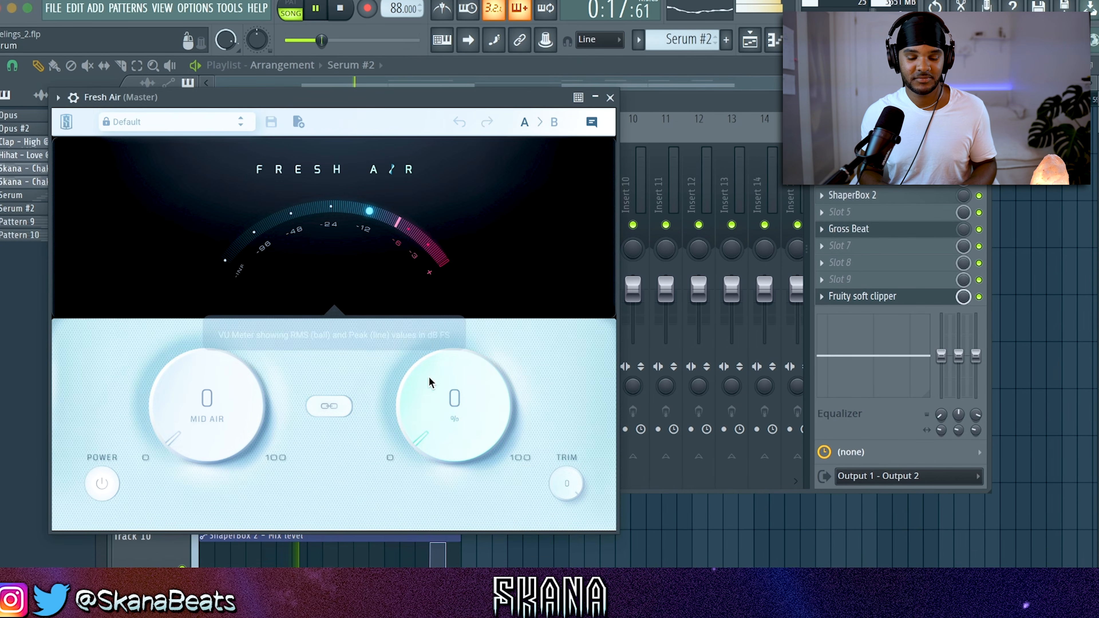
Set Fresh Air's High Air to 16 and Mid Air to 9, and close the plugin and the mixer
left_click_drag(444, 385, 427, 378)
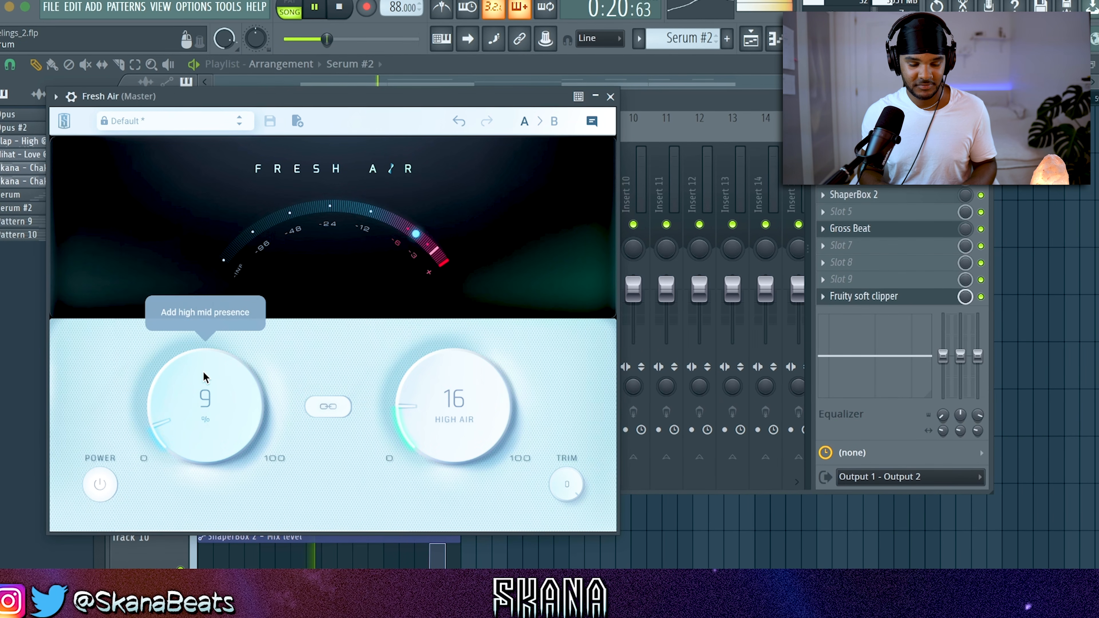
left_click(610, 96)
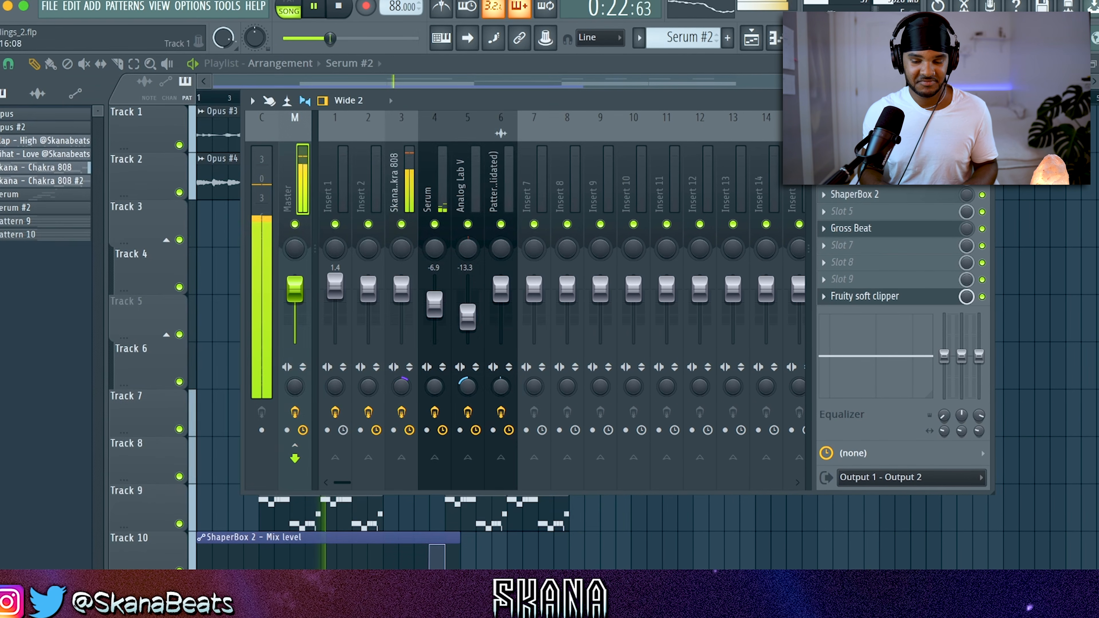
key("F9")
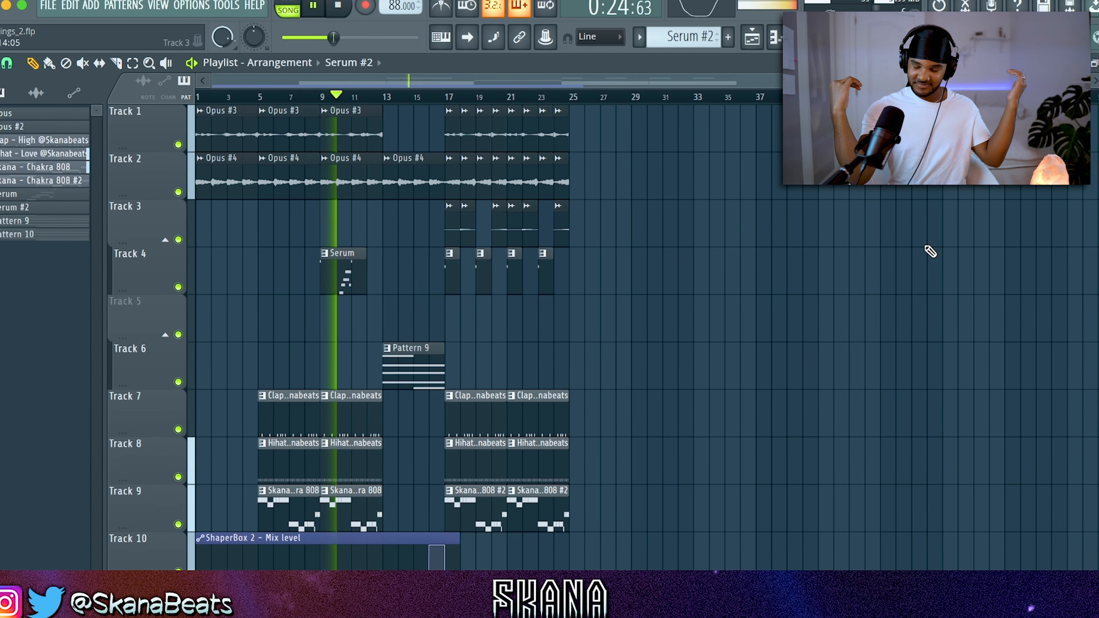